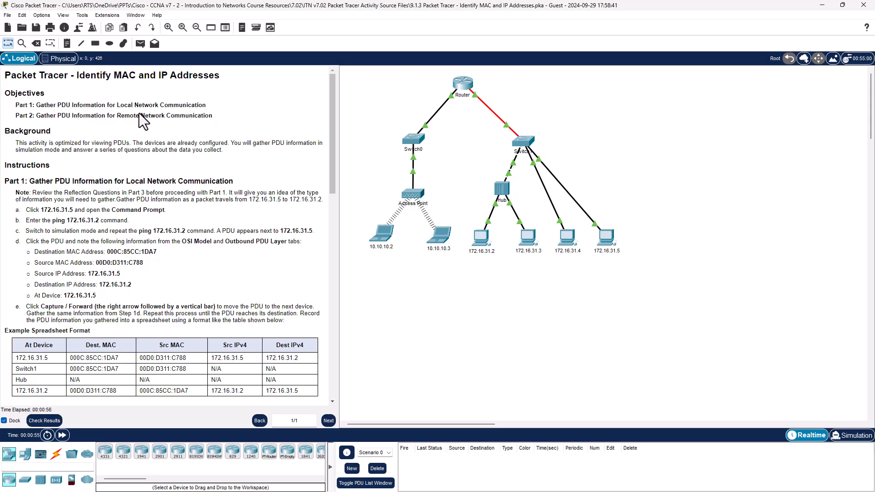
Step: Read the activity instructions, from the Part 1 local communication steps through the Part 3 reflection questions
left_click_drag(113, 114, 183, 116)
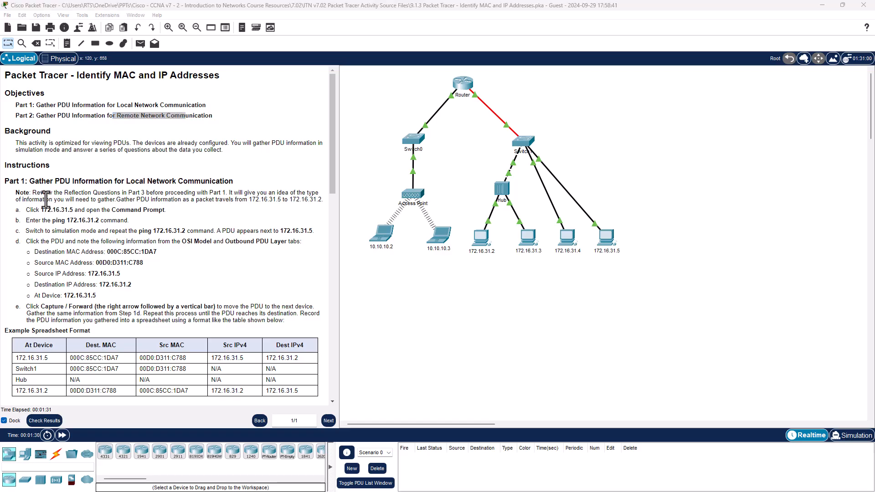
left_click_drag(40, 195, 154, 195)
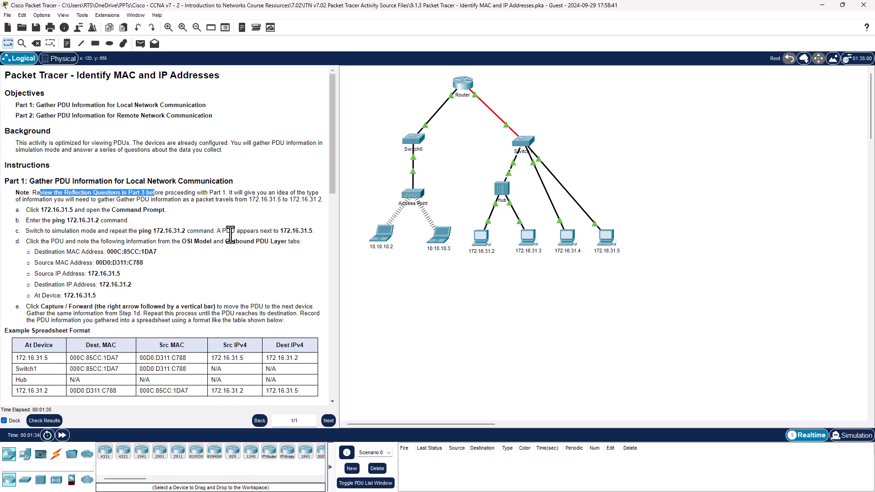
scroll(230, 235, "down", 5)
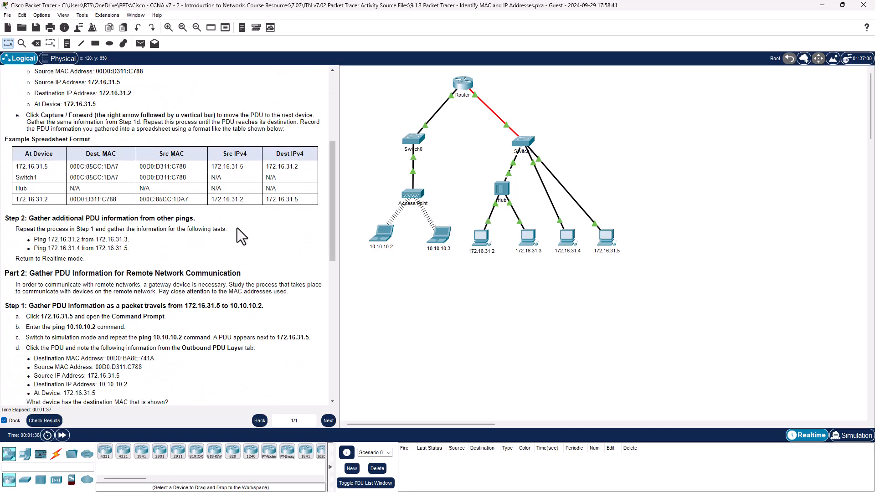
scroll(237, 228, "down", 10)
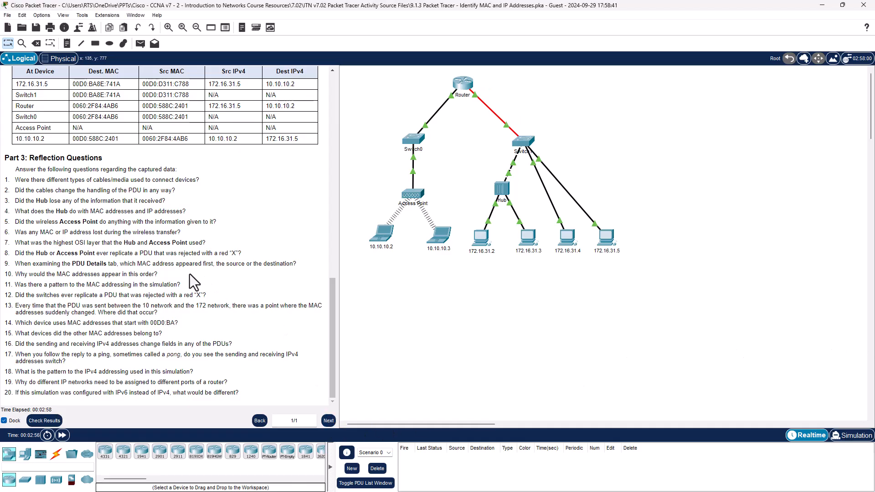
scroll(119, 248, "up", 10)
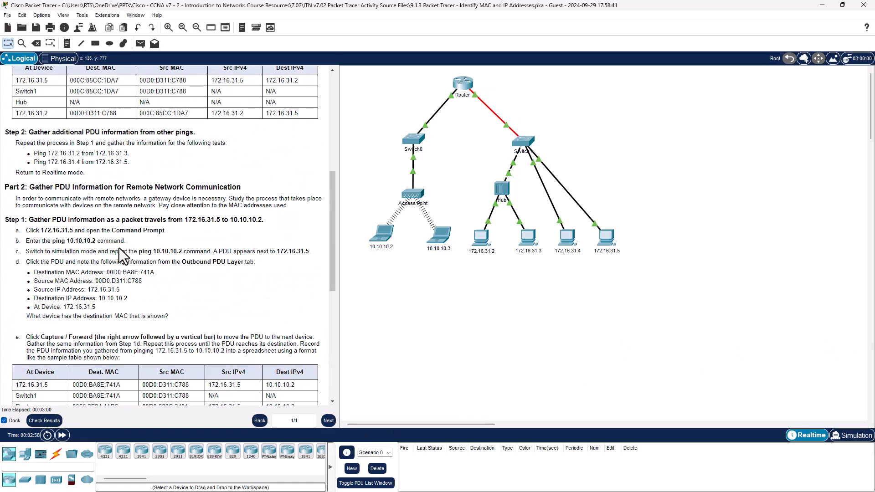
scroll(119, 248, "up", 5)
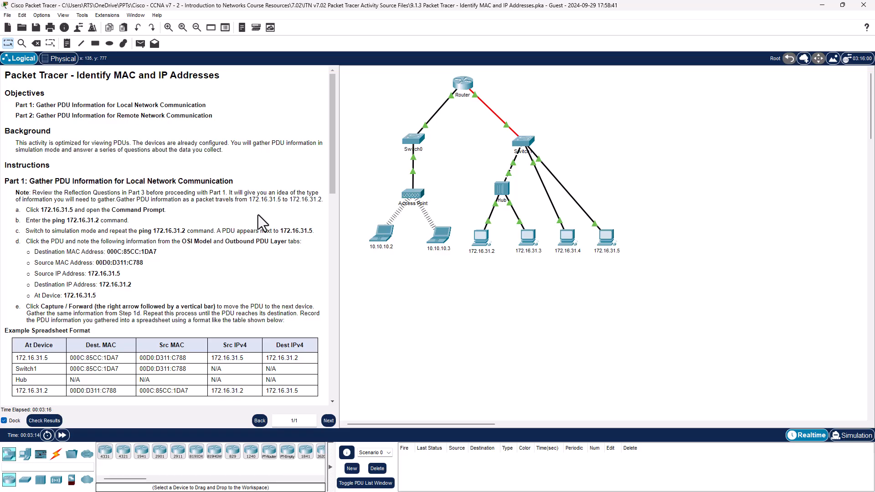
left_click_drag(289, 199, 322, 201)
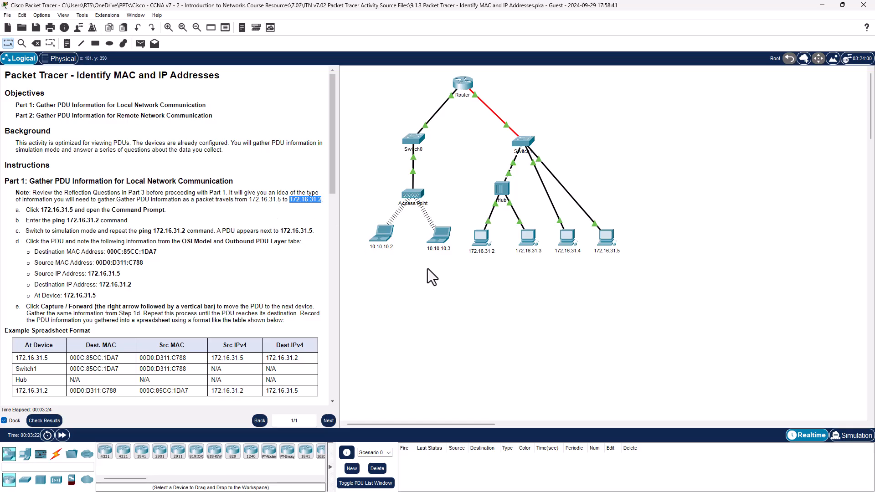
left_click(485, 332)
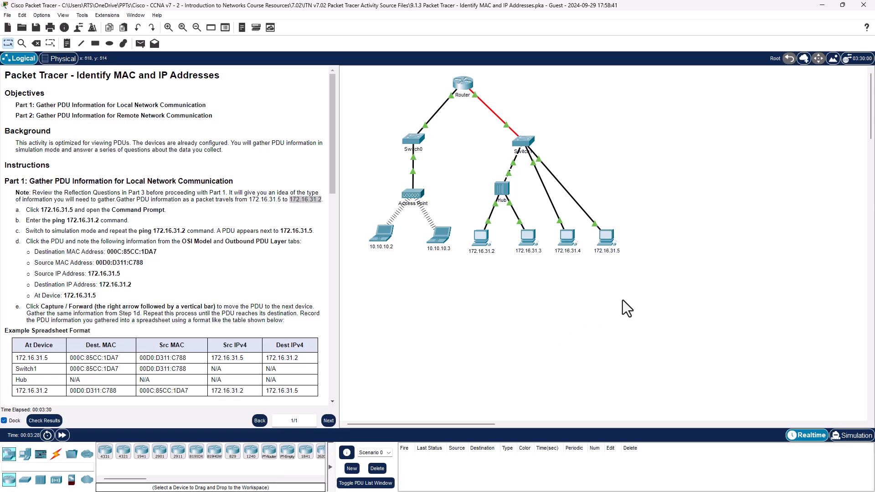
Step: Ping 172.16.31.2 from the Command Prompt of PC 172.16.31.5
left_click(610, 240)
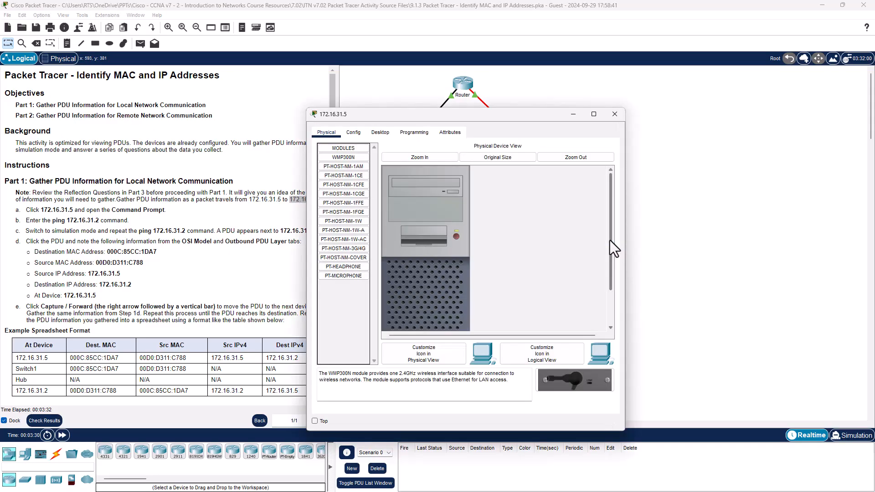
left_click(380, 133)
left_click_drag(480, 114, 564, 71)
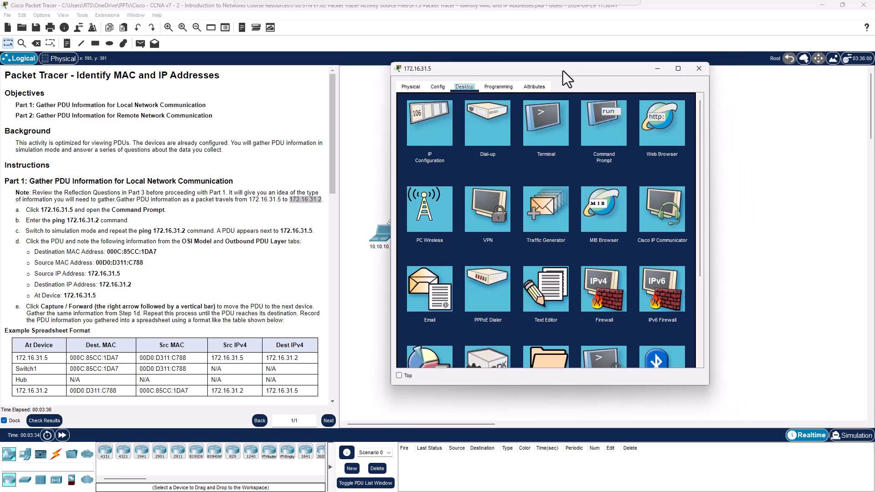
left_click(610, 128)
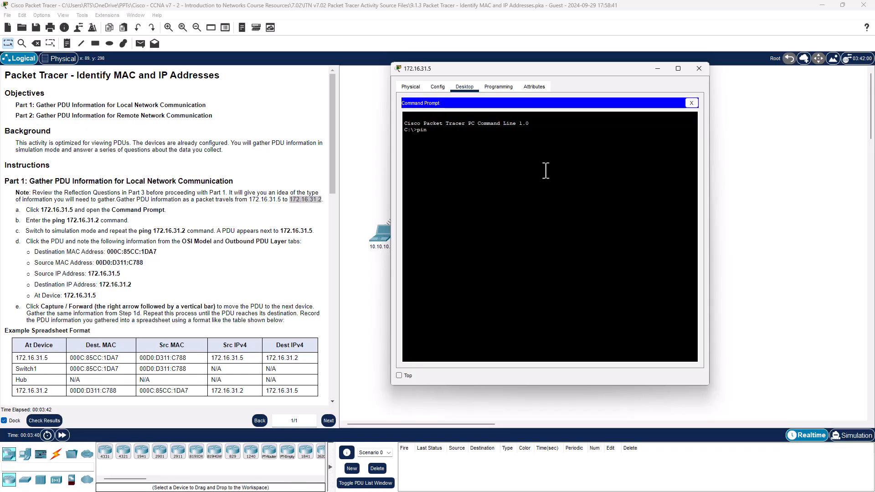
type("ping 172.16.31.2")
key("Return")
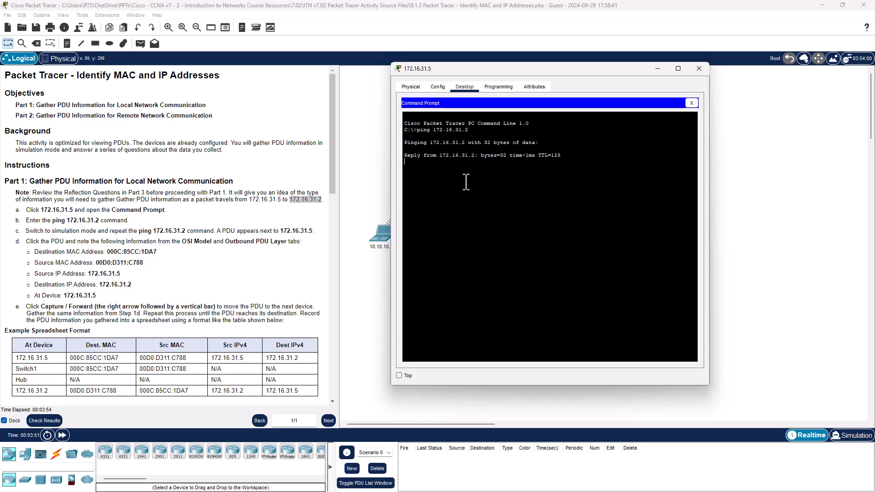
Step: Switch to Simulation mode, repeat the ping to 172.16.31.2 from PC 172.16.31.5, and clear its window from the topology
left_click(851, 438)
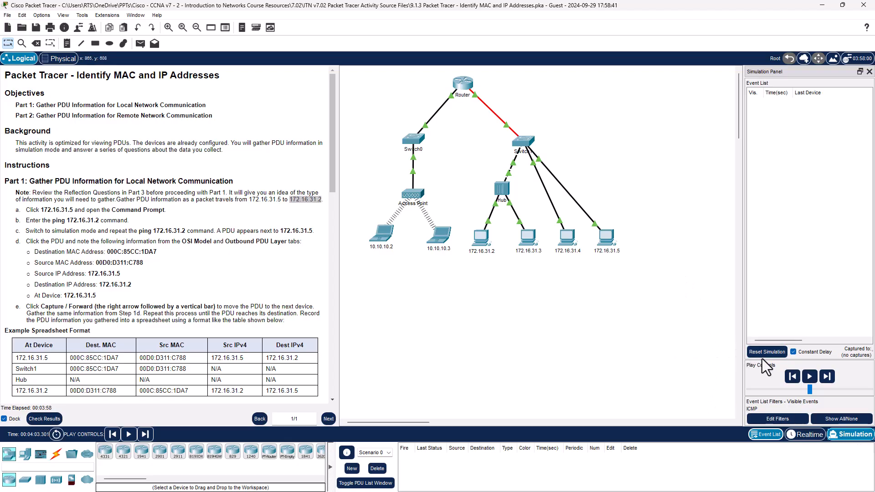
left_click(792, 381)
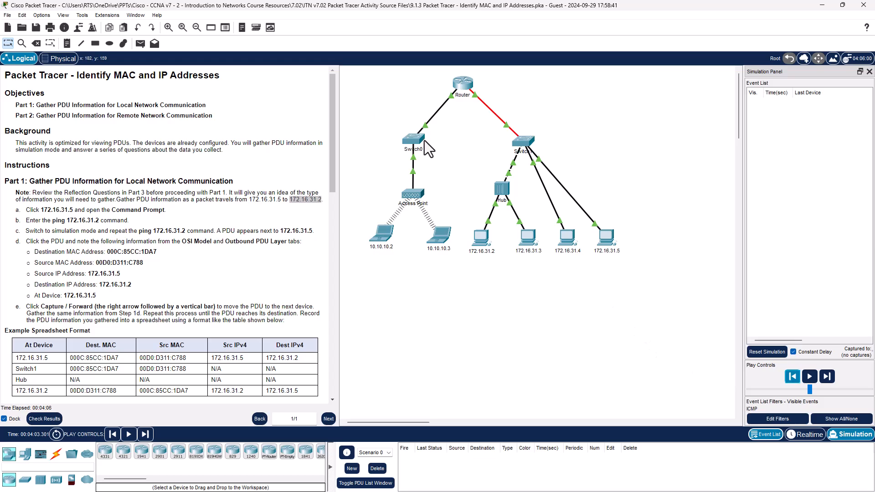
left_click(607, 237)
key("Up")
key("Return")
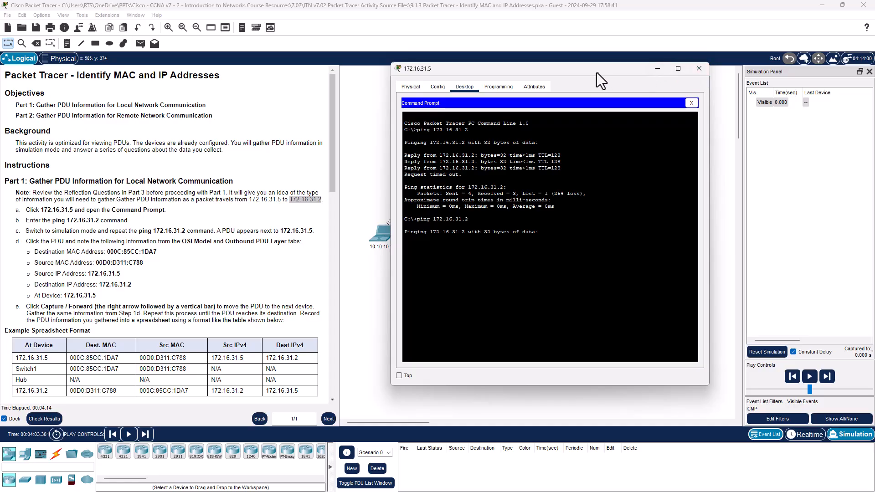
left_click_drag(545, 71, 207, 72)
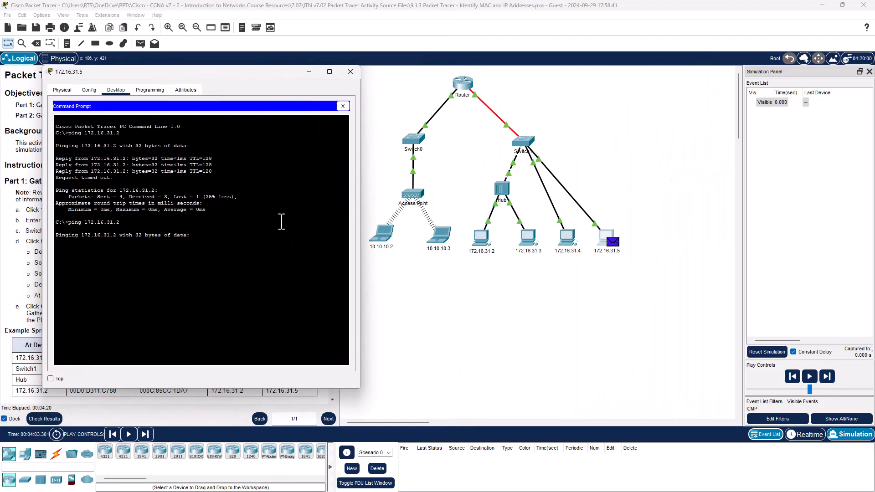
left_click(309, 72)
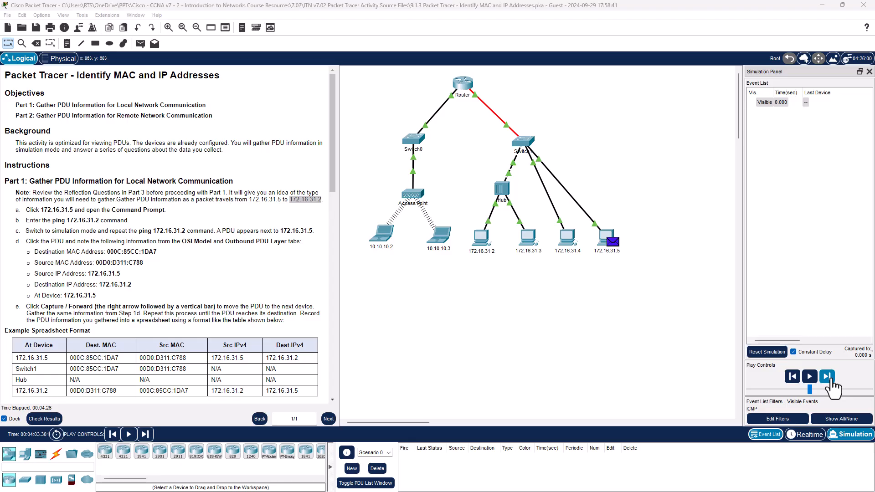
Step: Advance the simulation event by event until the first ping's reply returns to 172.16.31.5 and the second request is created
left_click(831, 381)
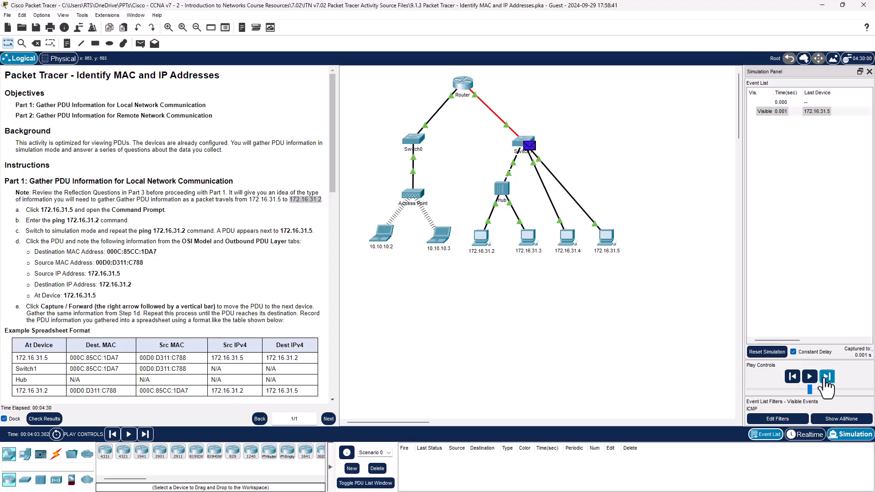
left_click(827, 379)
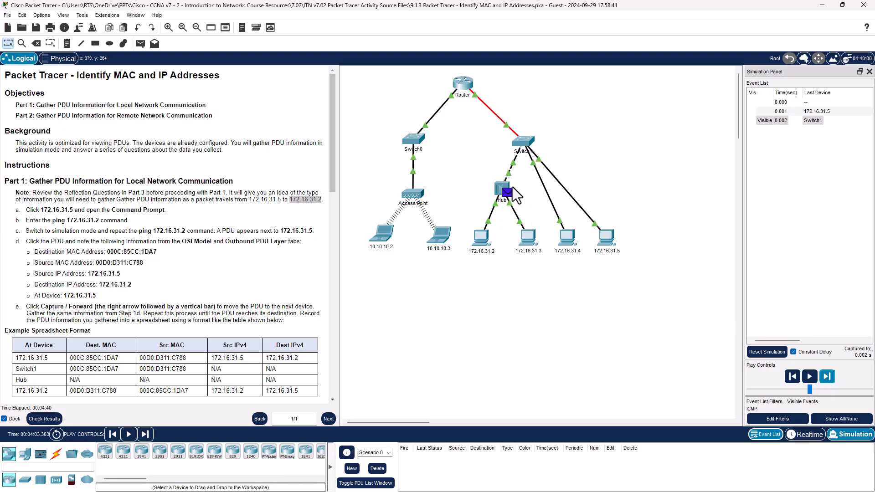
left_click(827, 378)
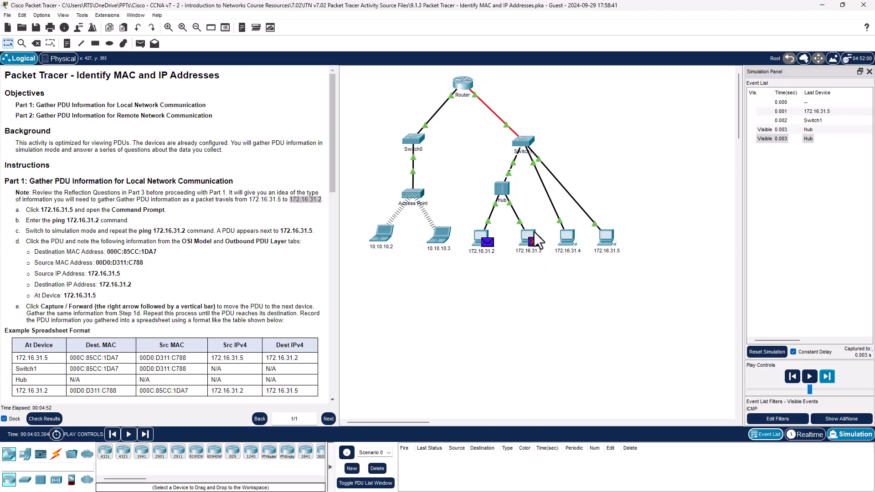
left_click(827, 376)
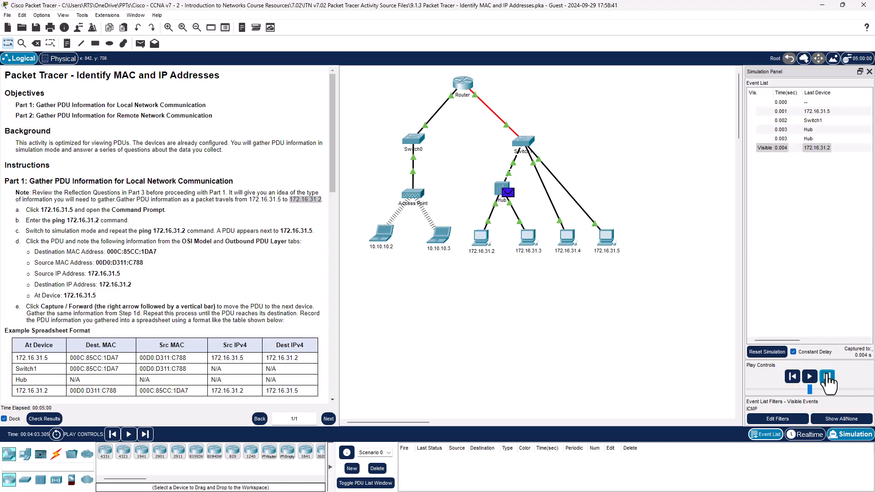
left_click(827, 376)
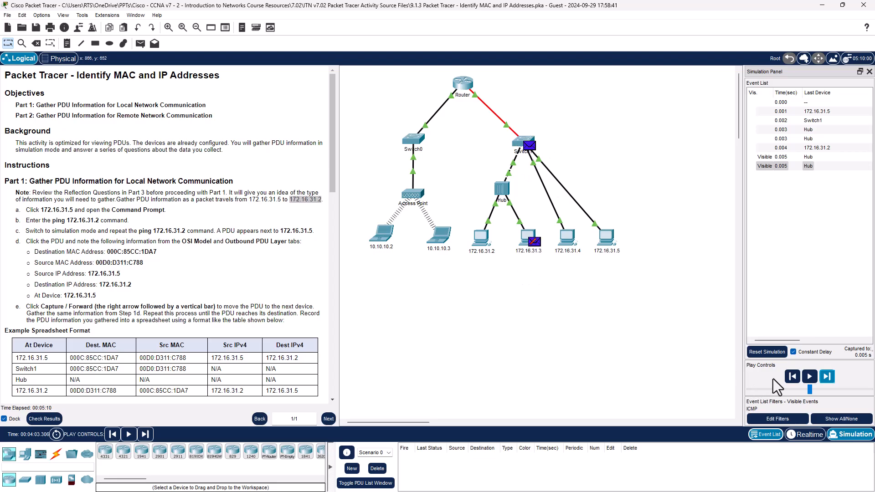
left_click(827, 377)
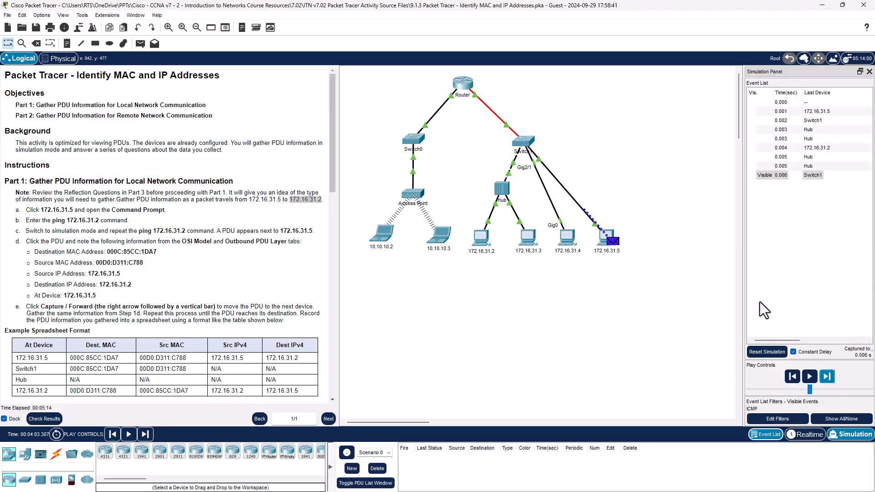
left_click(826, 377)
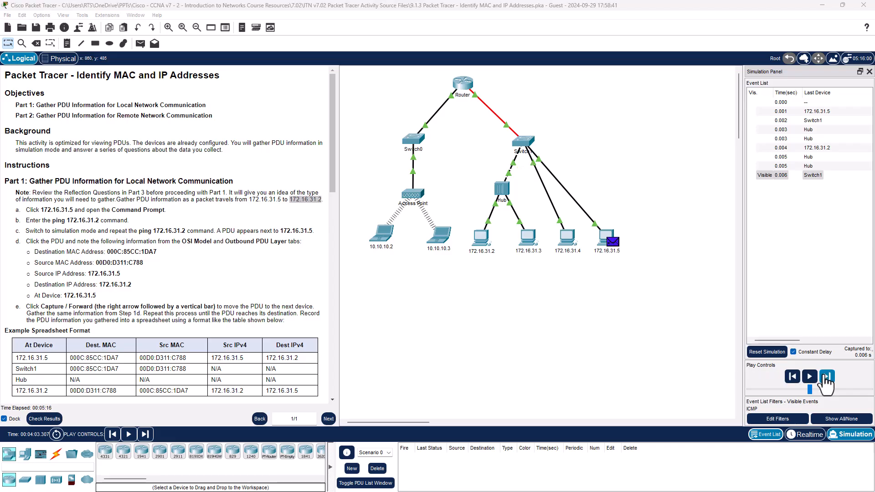
left_click(827, 378)
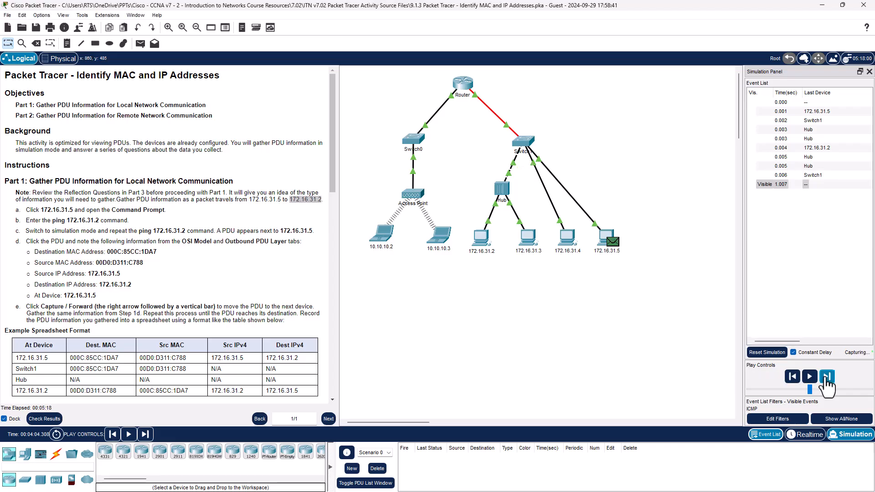
Step: Play the simulation through the remaining ping requests, checking the replies in the Command Prompt of 172.16.31.5
left_click_drag(540, 0, 429, 90)
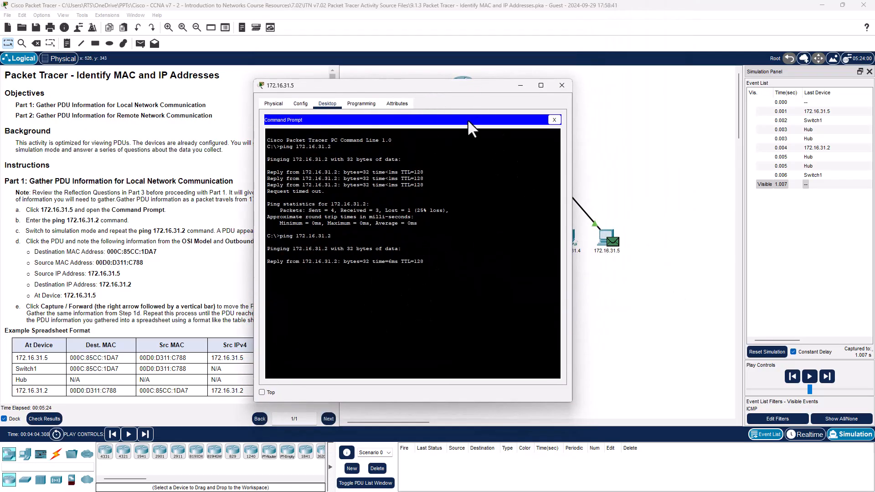
left_click_drag(460, 84, 571, 0)
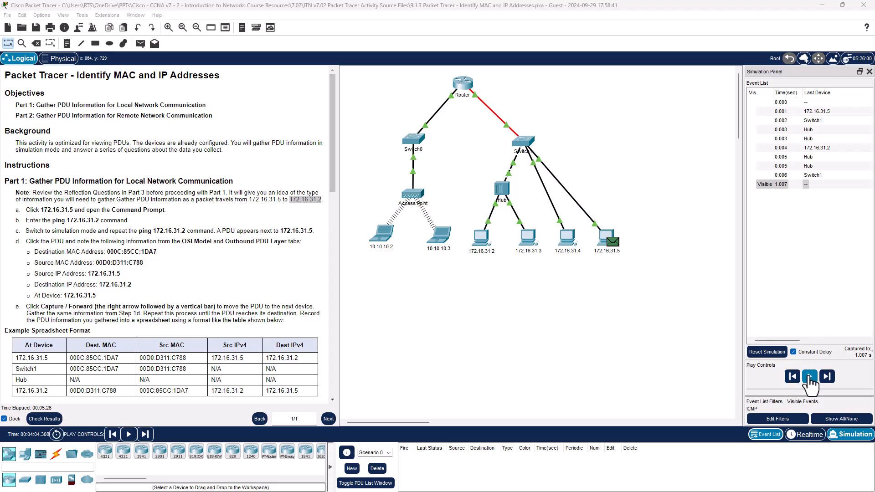
left_click(809, 378)
left_click_drag(319, 0, 209, 51)
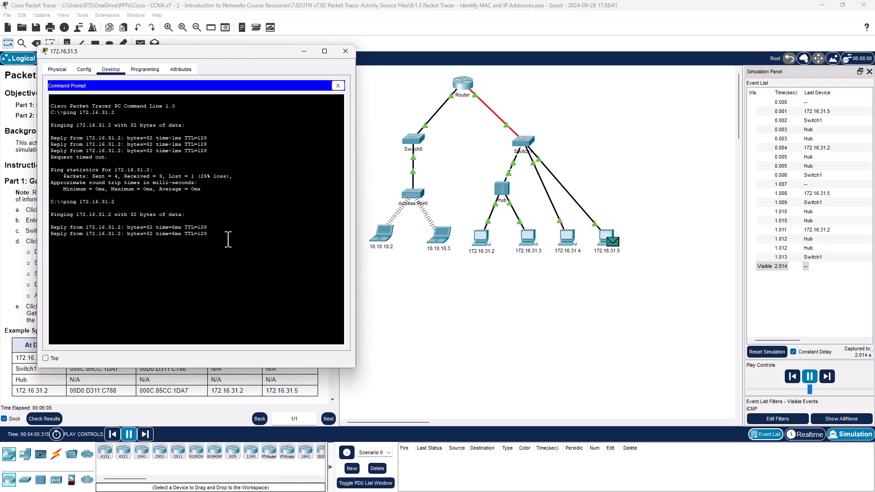
left_click(341, 51)
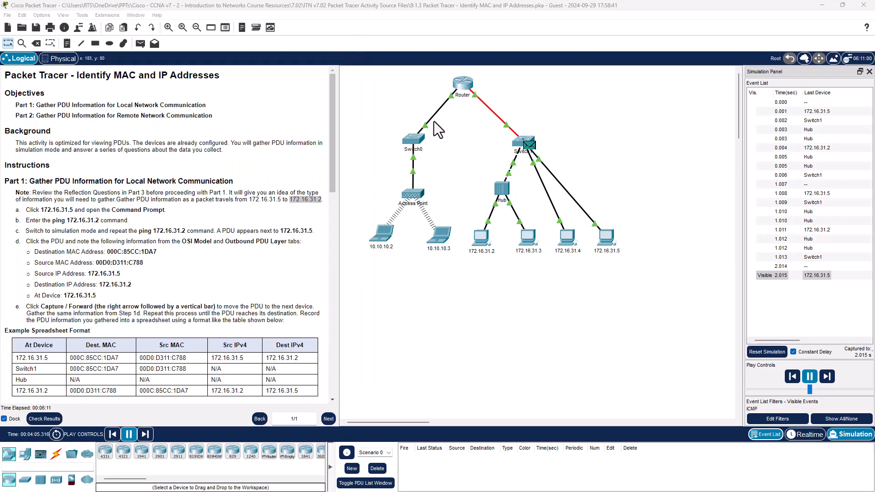
left_click(826, 380)
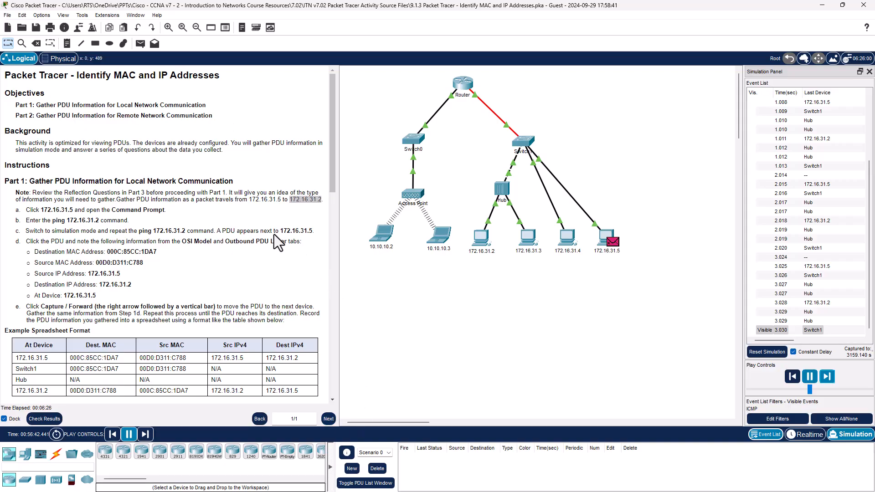
Step: Examine the OSI Model details of the 1.011-second event's PDU at the Hub
left_click_drag(165, 230, 316, 229)
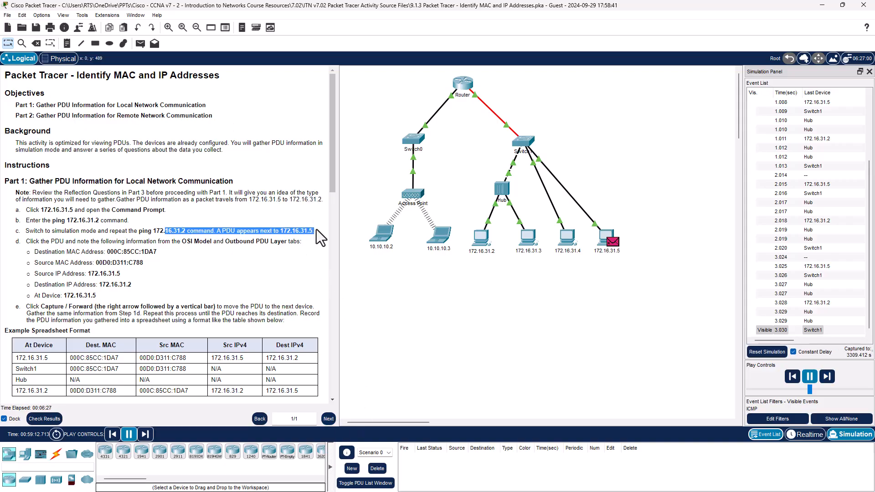
left_click(818, 138)
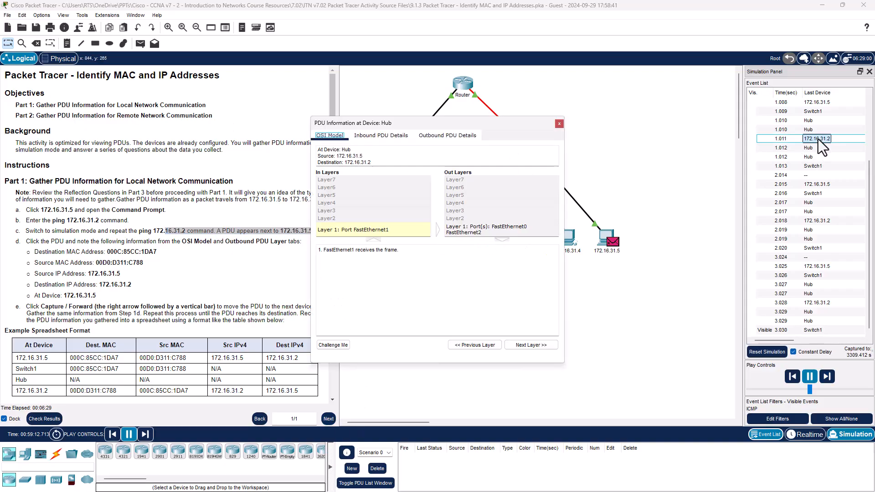
left_click(559, 122)
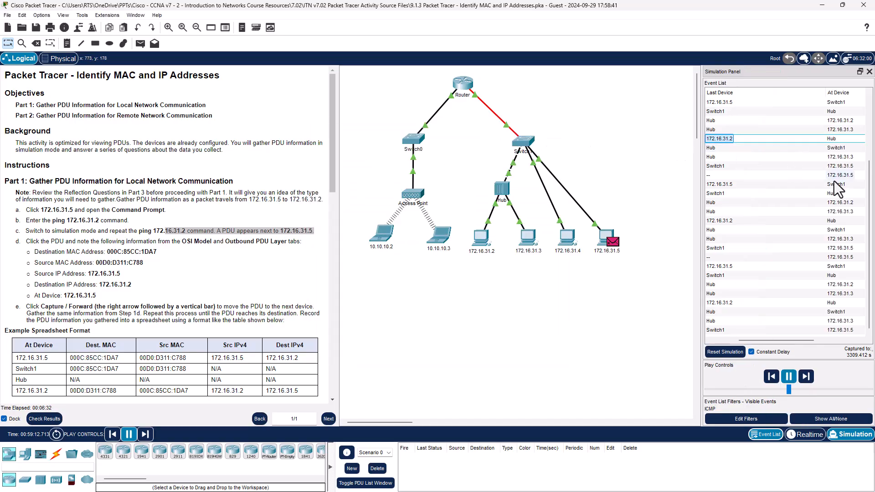
Step: Examine the PDU at Switch1, going through its OSI layers one by one, and close its details
left_click(774, 112)
left_click(771, 111)
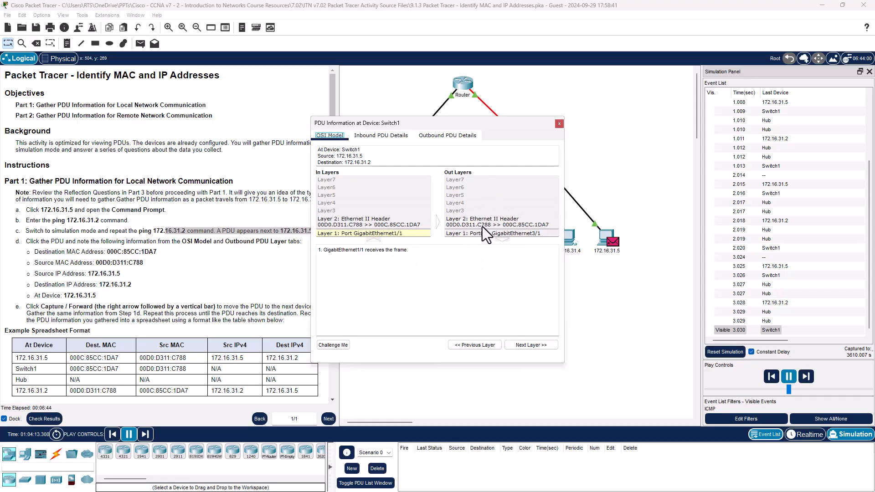
left_click(535, 345)
left_click(535, 346)
left_click(535, 346)
left_click(559, 124)
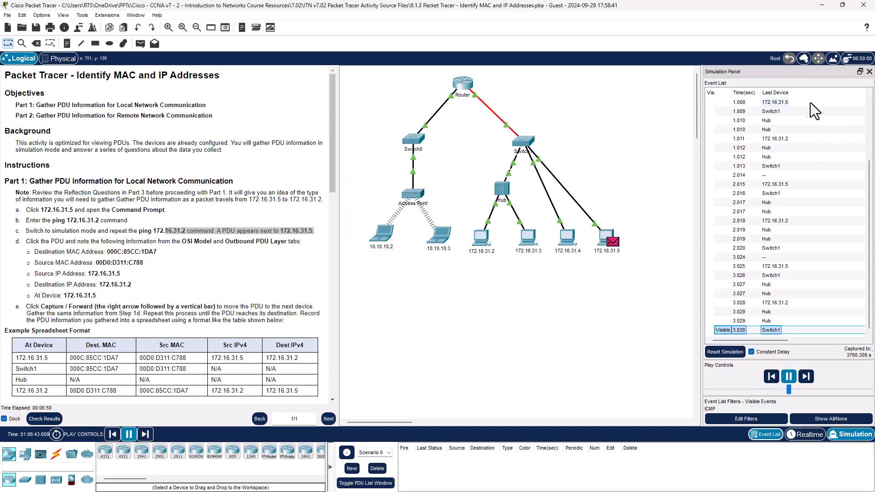
Step: Examine the echo request's PDU at 172.16.31.2, going through its inbound layers and outbound Layer 3, and close its details
left_click(792, 119)
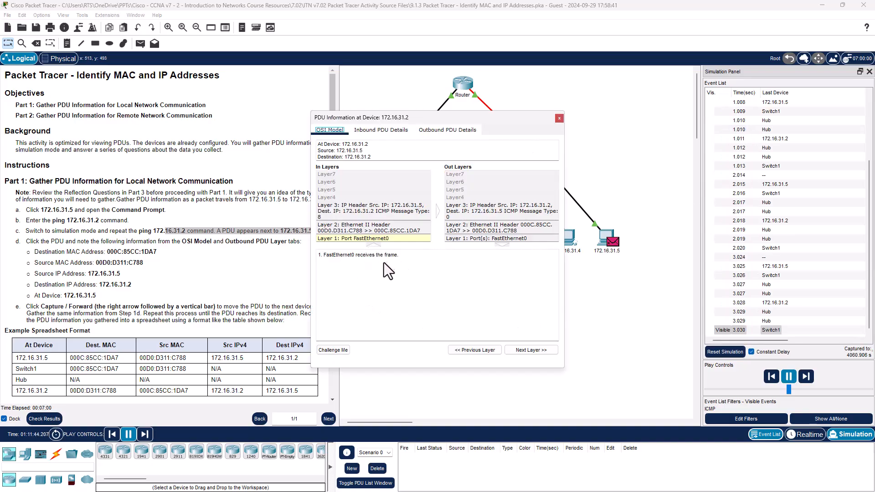
left_click(526, 352)
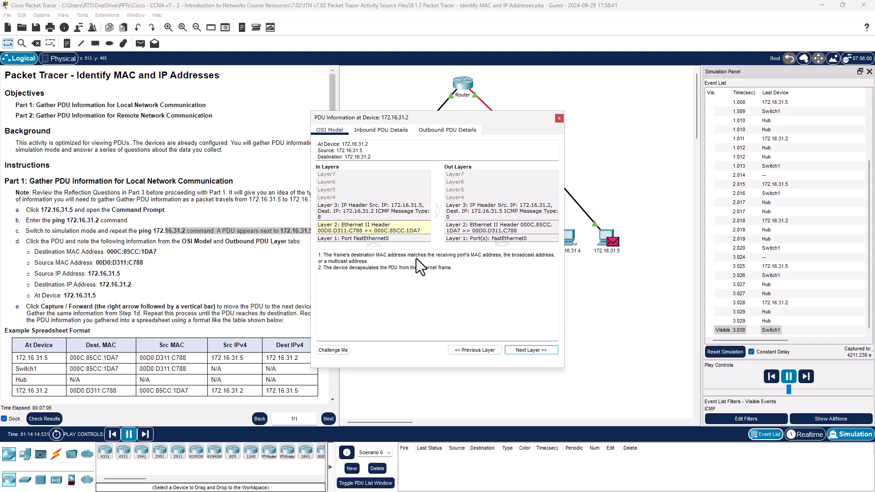
left_click(527, 348)
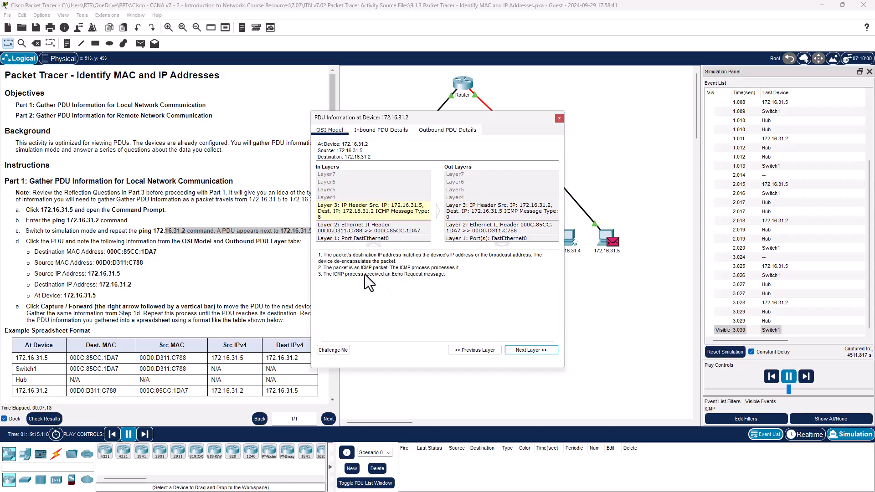
left_click(349, 267)
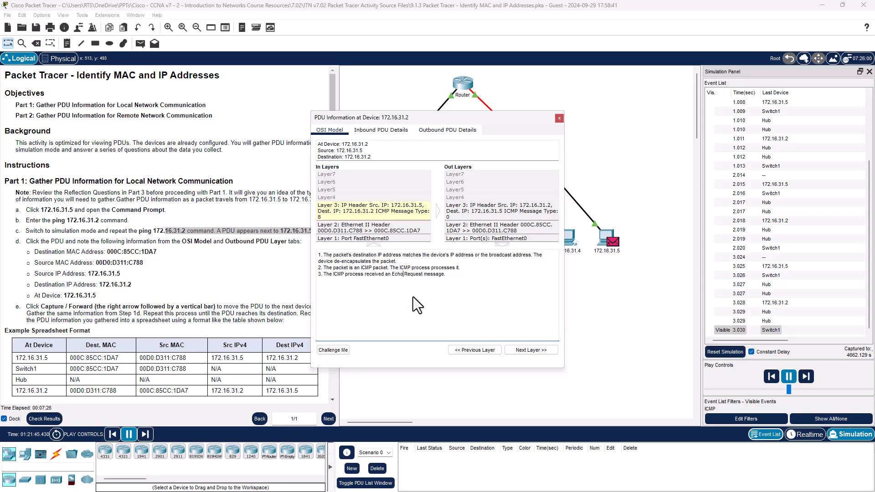
left_click(537, 349)
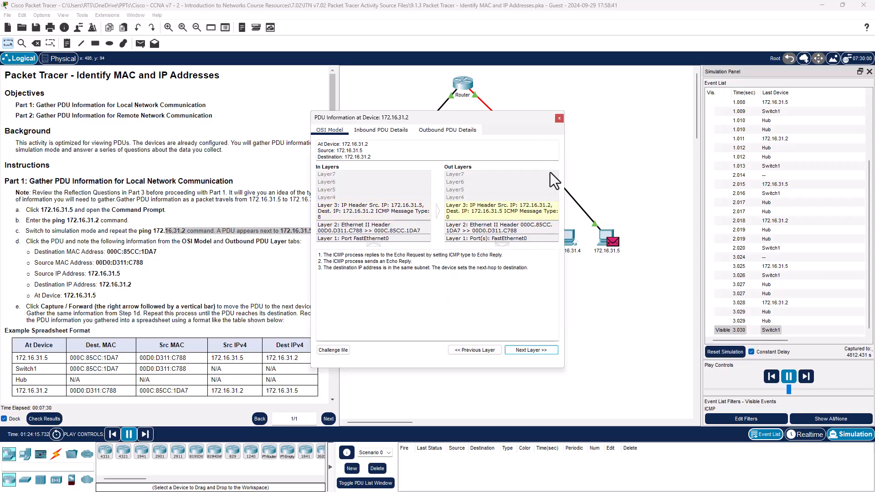
left_click(561, 119)
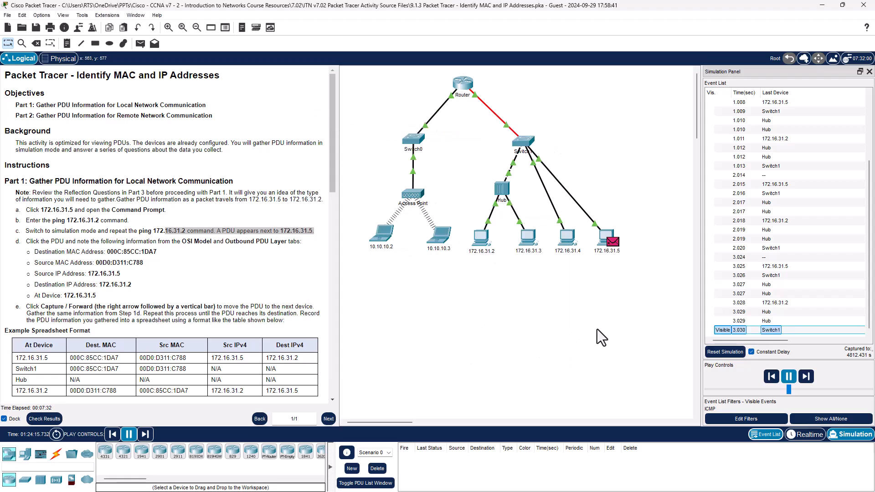
Step: Examine inbound Layers 1 to 3 of the reply PDU at 172.16.31.5 and close its details
left_click(145, 280)
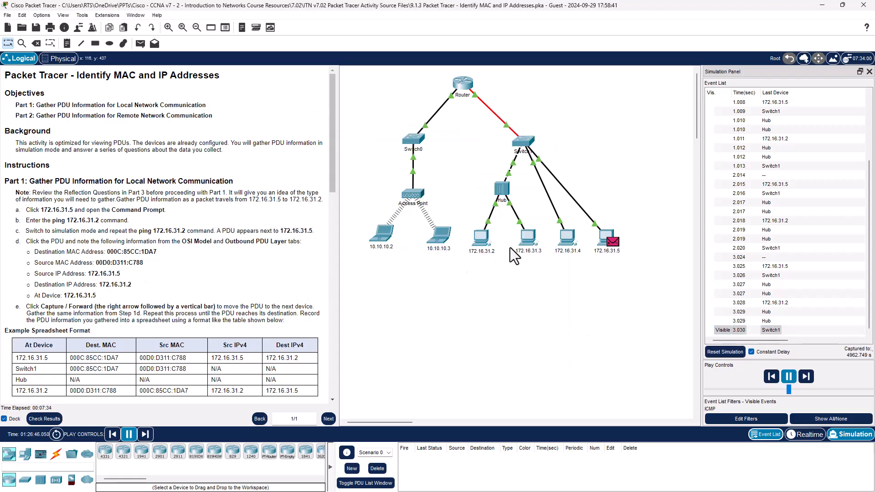
left_click(613, 241)
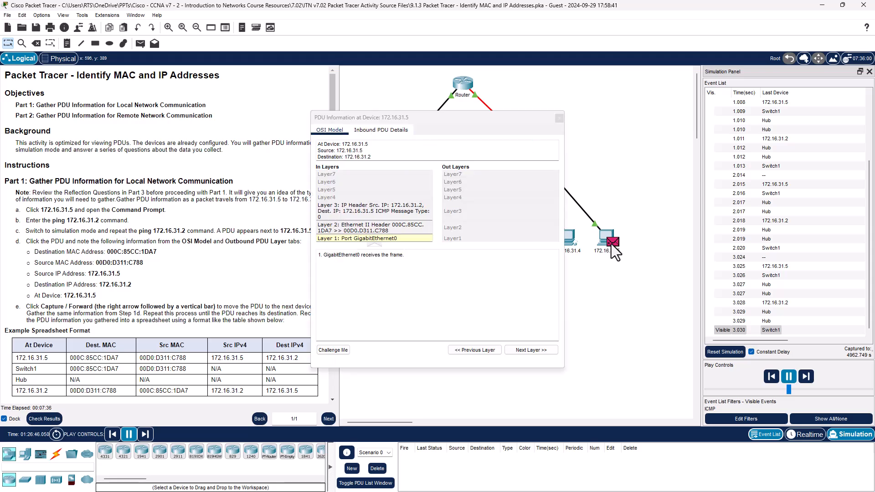
left_click(388, 228)
left_click(387, 212)
left_click(393, 228)
left_click(396, 239)
left_click(559, 118)
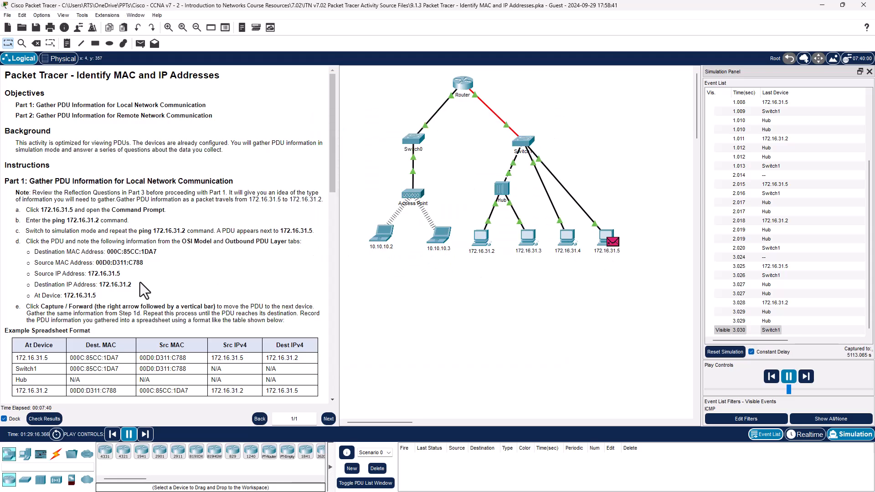
Step: Review the MAC and IPv4 addresses in the example table's 172.16.31.5 row, keeping the previous events when the buffer fills
left_click_drag(81, 252, 176, 265)
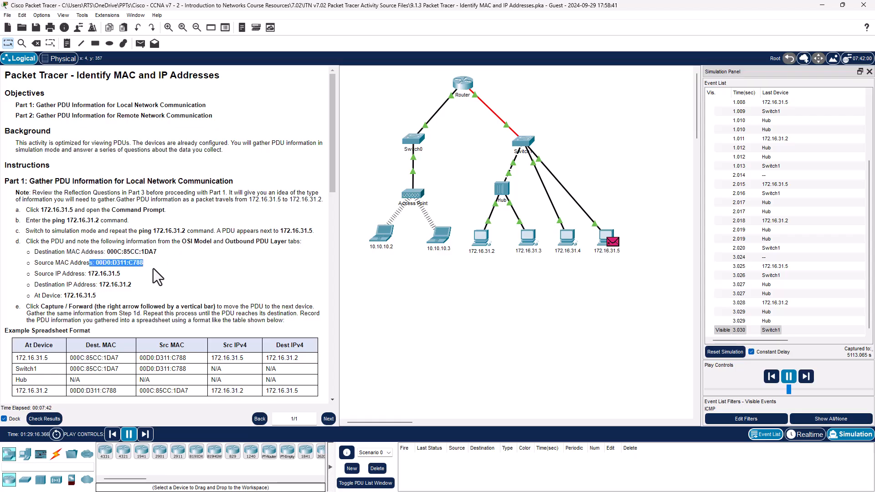
scroll(149, 269, "down", 2)
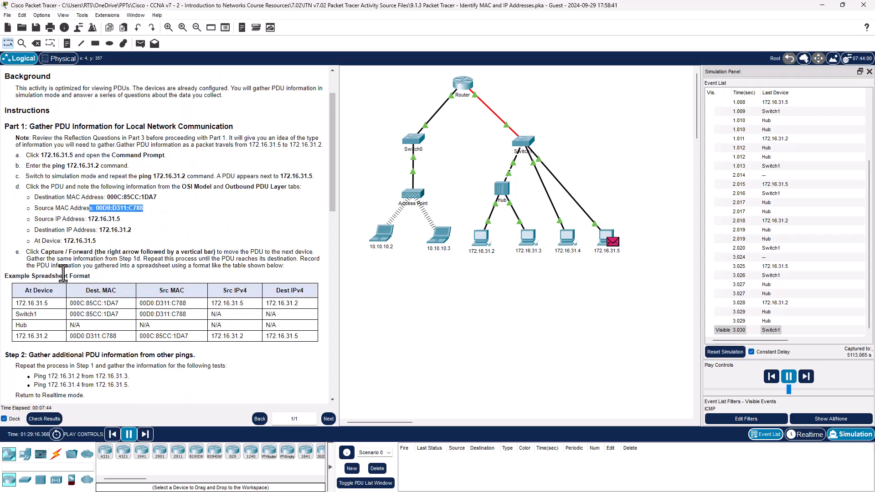
left_click(13, 303)
left_click_drag(13, 302, 56, 303)
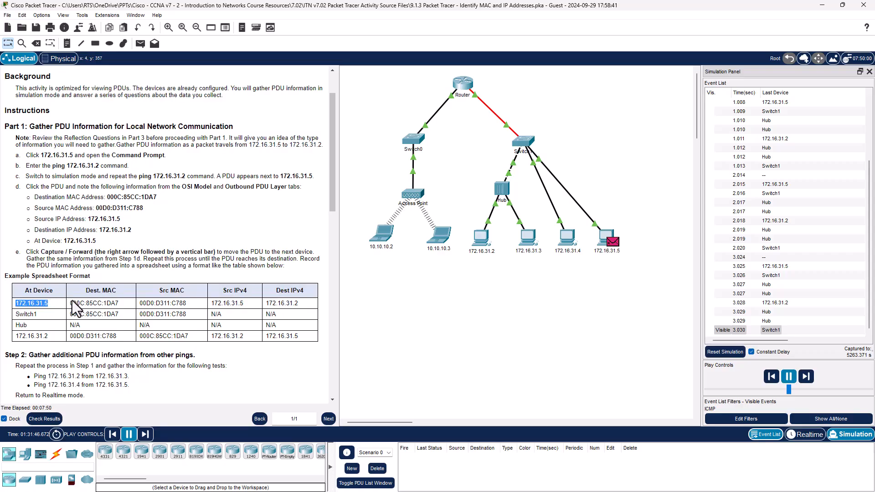
left_click_drag(72, 302, 187, 305)
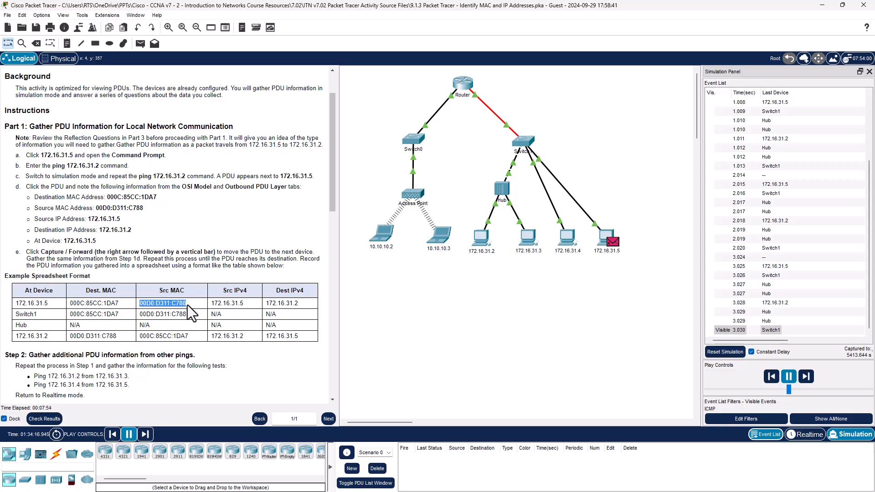
left_click_drag(211, 303, 299, 304)
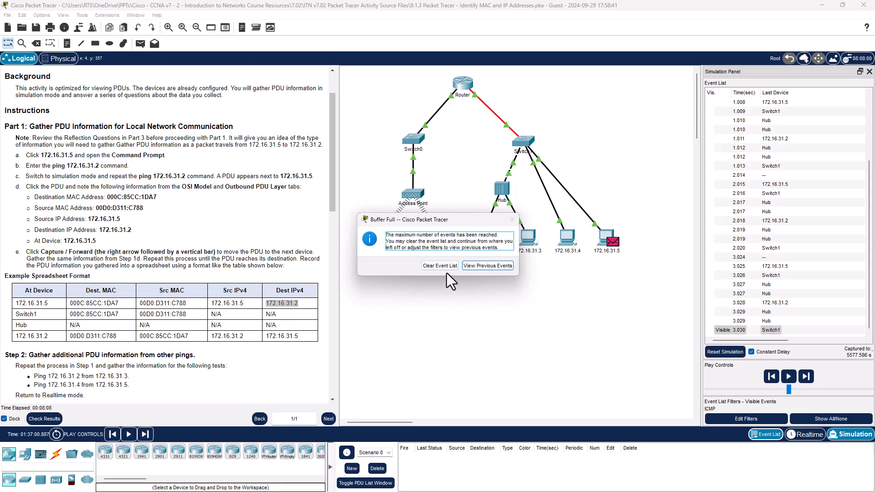
left_click(487, 266)
scroll(786, 248, "down", 4)
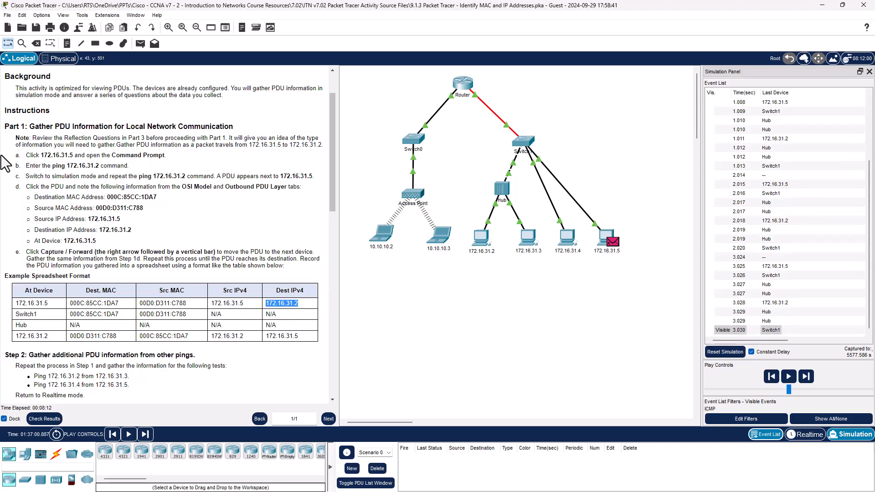
Step: Review the destination and source MAC entries in the Switch1 and Hub rows of the example table
left_click(29, 310)
double_click(28, 314)
left_click_drag(65, 313, 128, 318)
left_click(71, 315)
left_click_drag(69, 314, 185, 314)
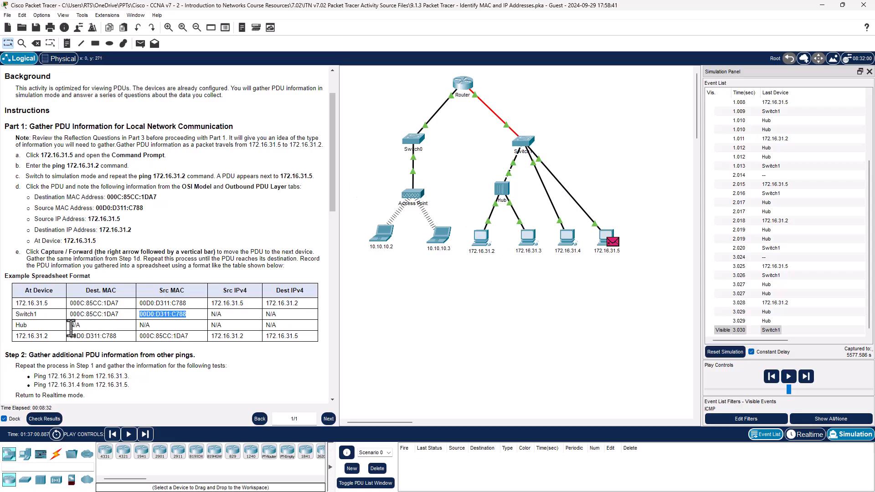
left_click_drag(69, 325, 81, 328)
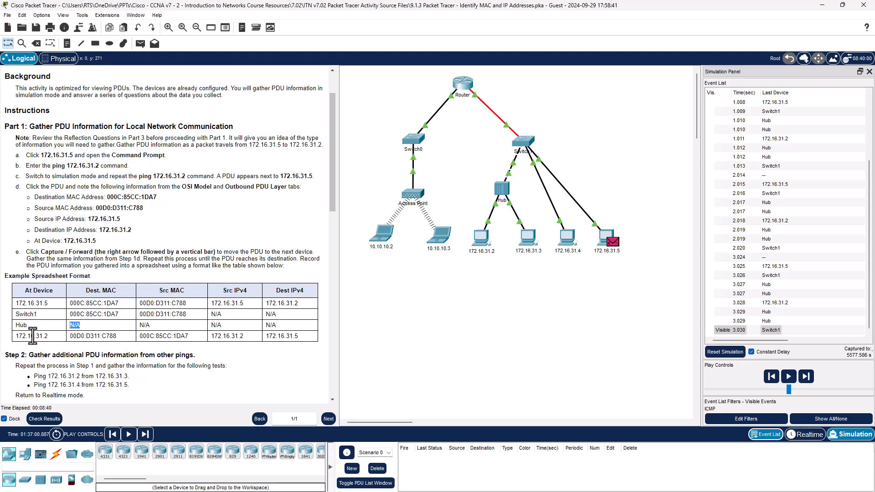
Step: Review the destination MAC, source MAC and source IPv4 entries in the example table's 172.16.31.2 row
left_click_drag(15, 336, 67, 335)
mouse_move(68, 336)
left_mouse_down()
mouse_move(111, 345)
mouse_move(117, 337)
mouse_move(67, 340)
left_mouse_up()
left_click(69, 334)
left_click_drag(71, 334, 121, 335)
left_click_drag(188, 336, 137, 338)
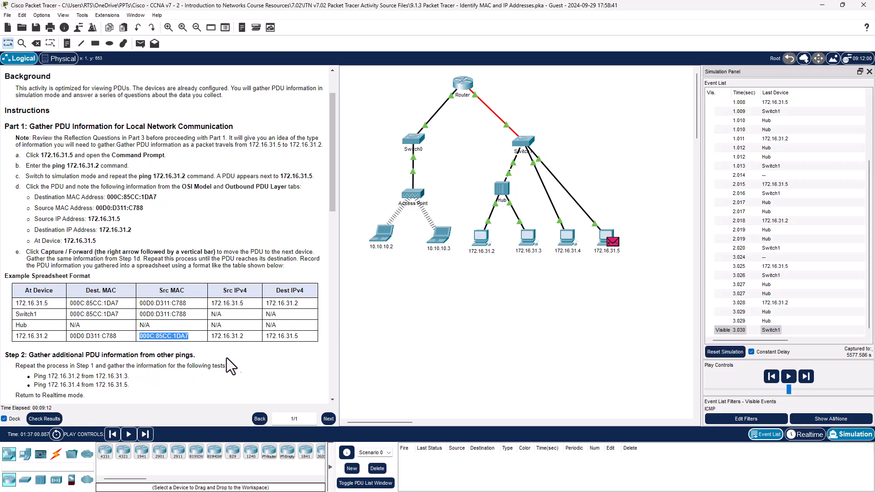
left_click_drag(246, 336, 211, 340)
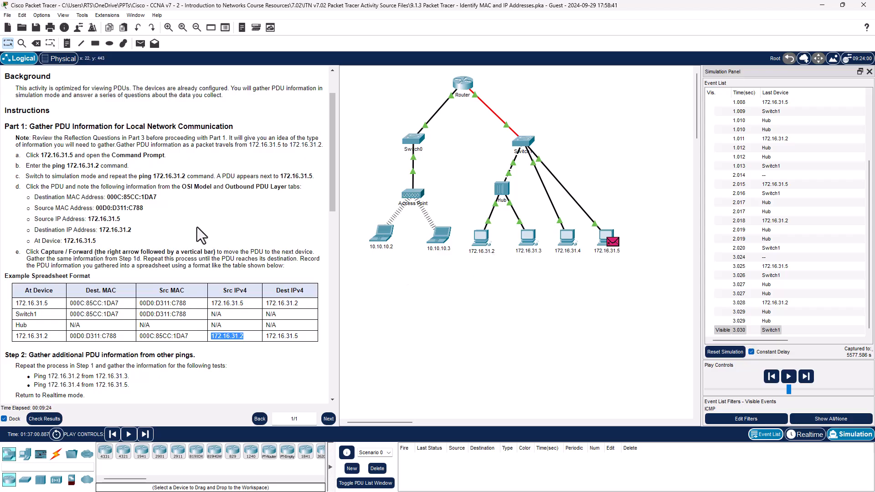
Step: For Step 2 of the instructions, ping 172.16.31.2 from the Command Prompt of 172.16.31.3
left_click_drag(332, 172, 320, 215)
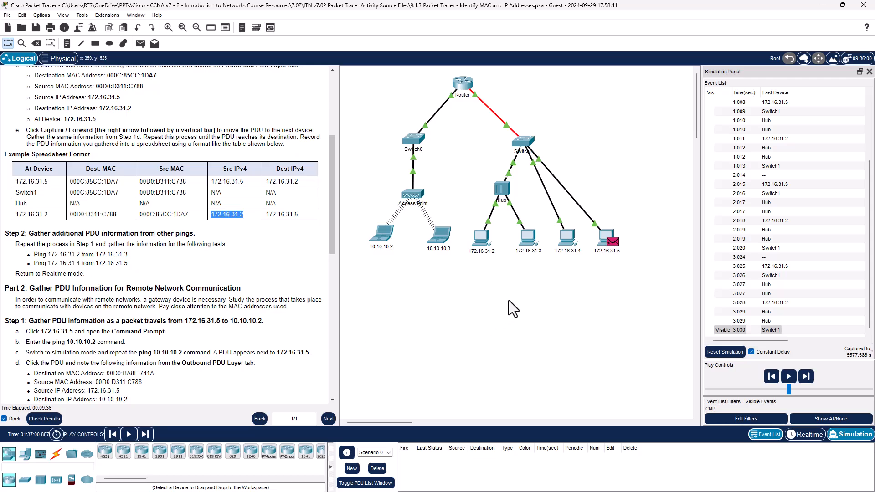
left_click(531, 233)
left_click(383, 132)
left_click(511, 184)
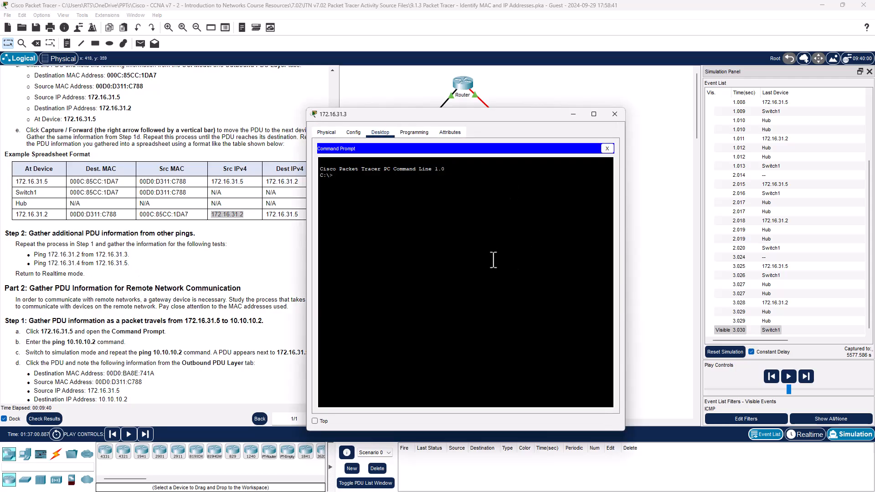
type("ping 172.16.31.2")
key("Return")
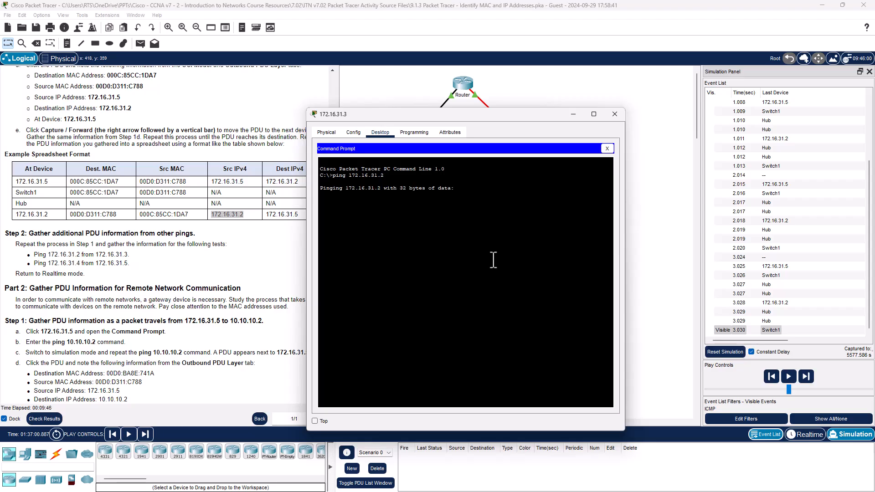
Step: Clear the full event list and run the simulation of the ping from 172.16.31.3
left_click_drag(511, 118, 264, 107)
left_click(807, 375)
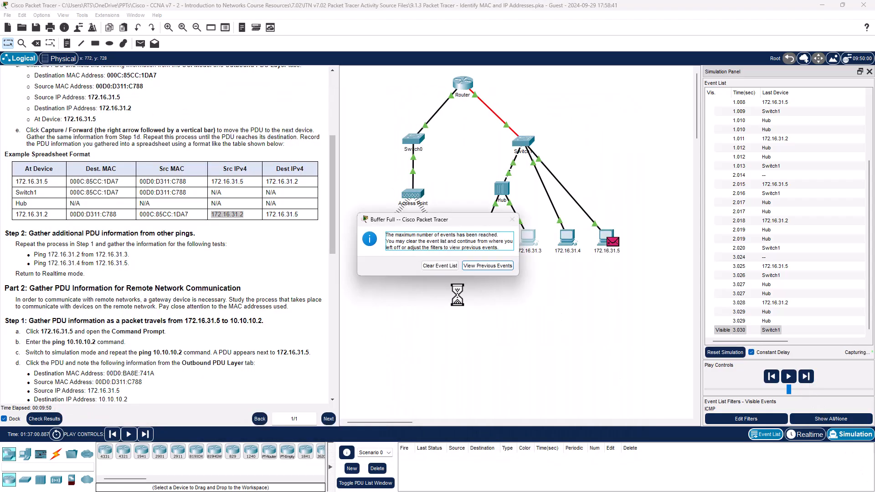
left_click(440, 266)
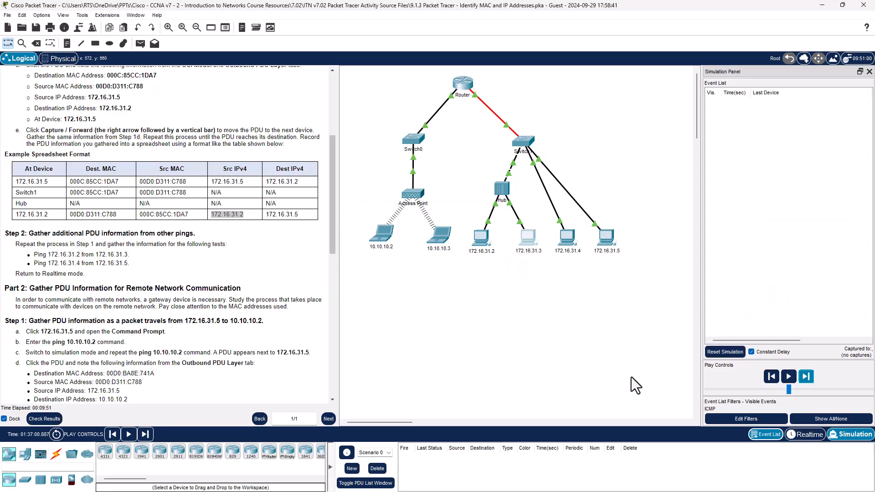
left_click(788, 376)
left_click(806, 376)
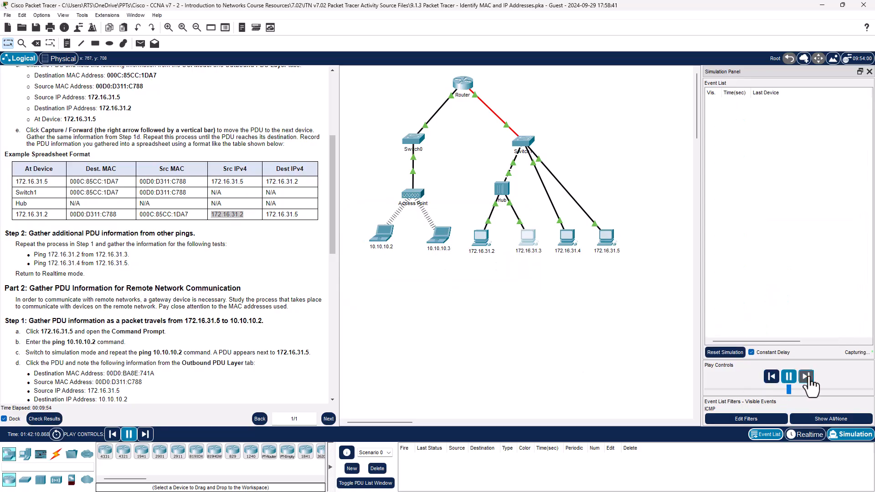
Step: Repeat the ping to 172.16.31.2 from the Command Prompt of 172.16.31.3 and close the PC's window
left_click(525, 240)
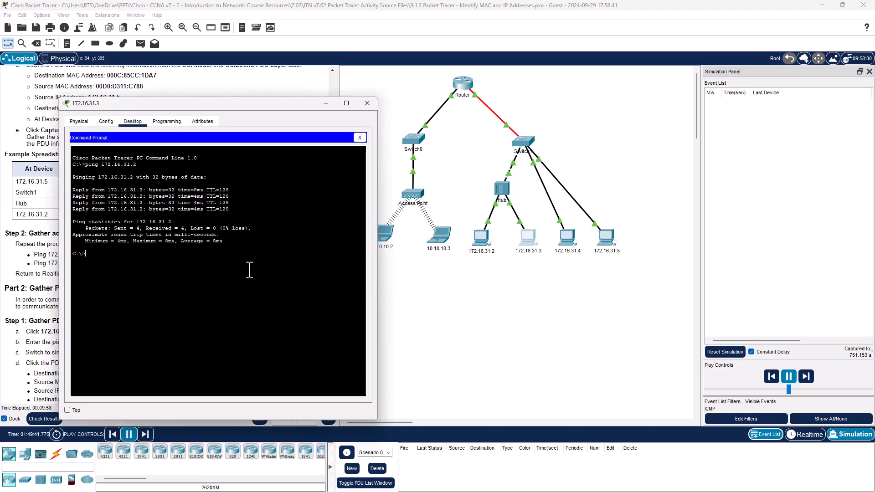
key("Up")
key("Return")
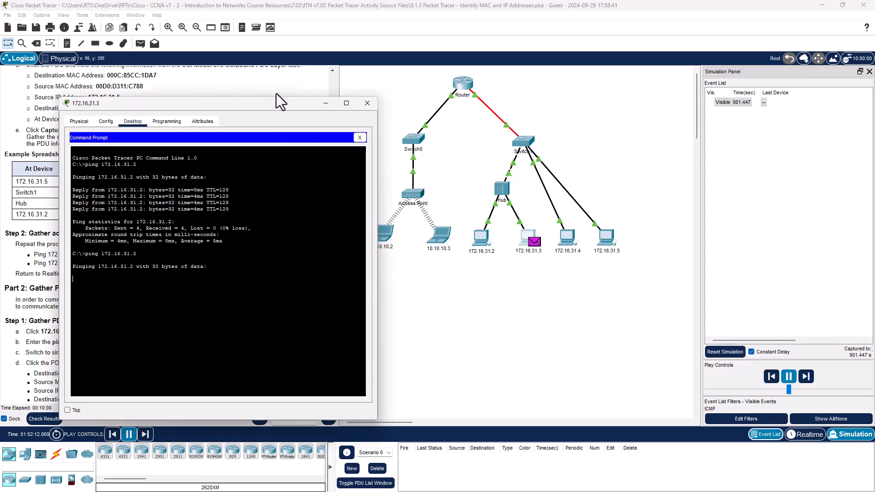
left_click(366, 103)
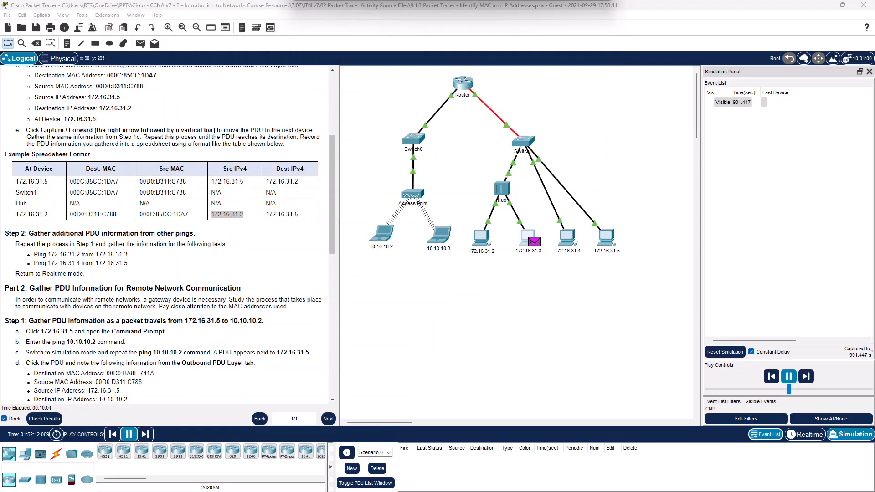
Step: Advance the simulation through all four echo requests and replies between 172.16.31.3 and 172.16.31.2
left_click(789, 378)
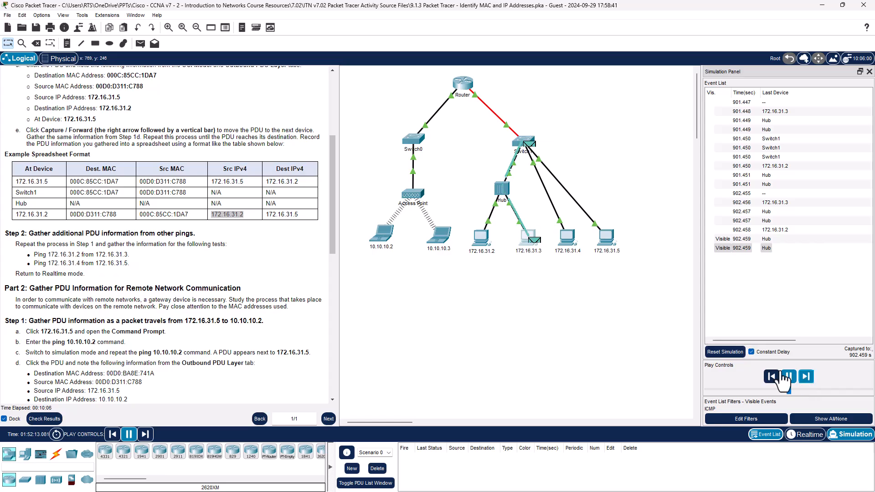
left_click(805, 378)
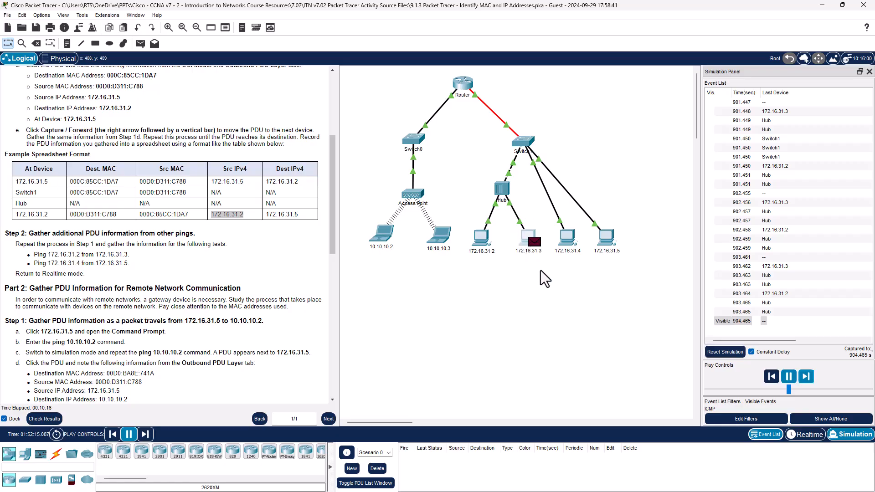
left_click(808, 382)
left_click(809, 382)
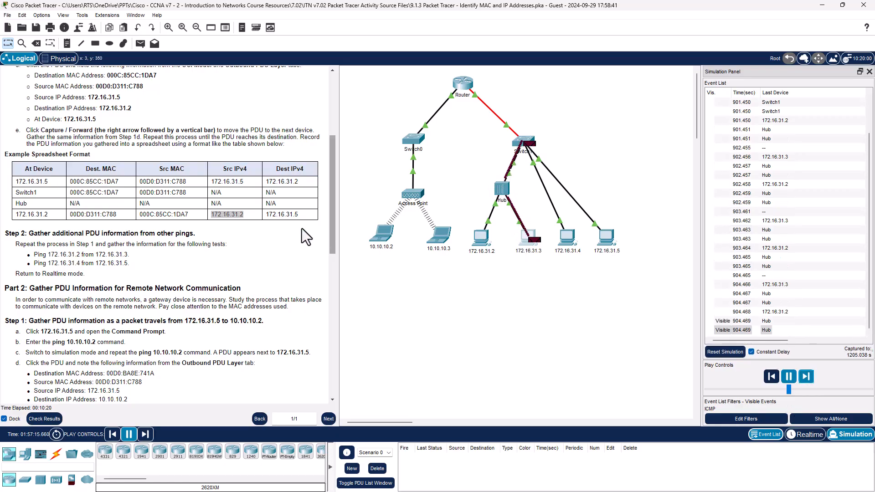
Step: Inspect the PDU information at the Hub, Switch1 and Router for the first echo request from 172.16.31.3 to 172.16.31.2
left_click(773, 121)
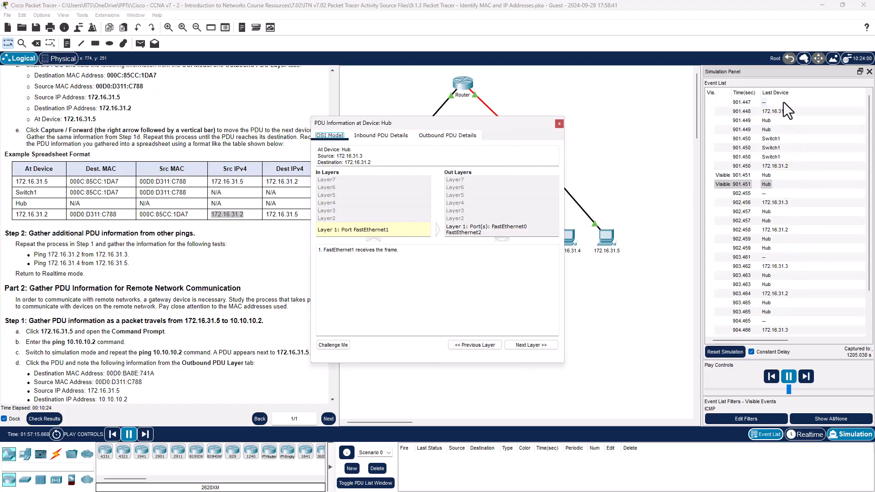
left_click(779, 111)
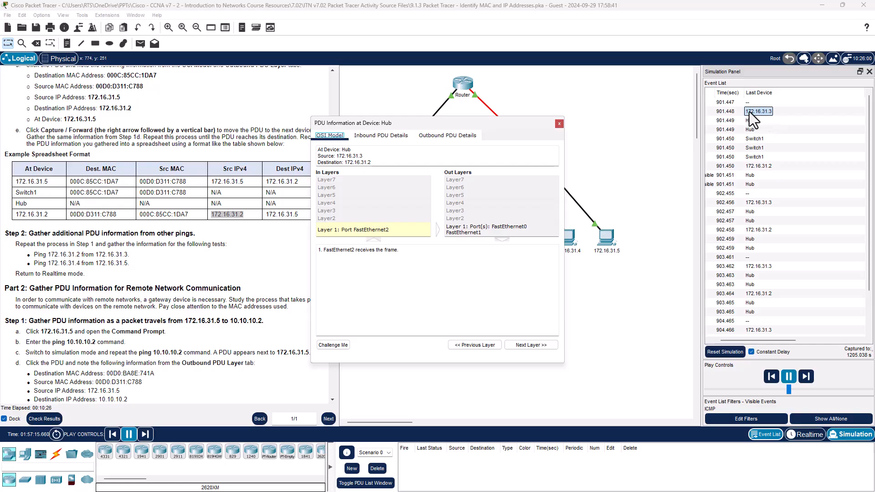
left_click(749, 123)
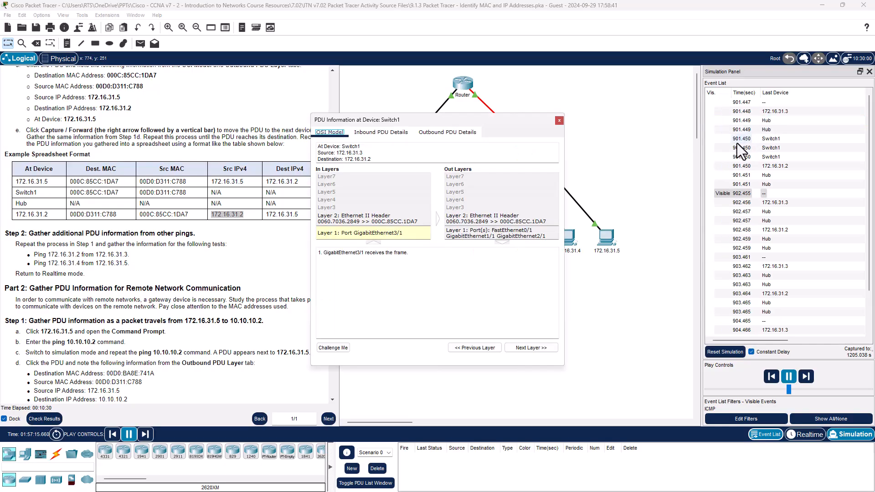
left_click(737, 142)
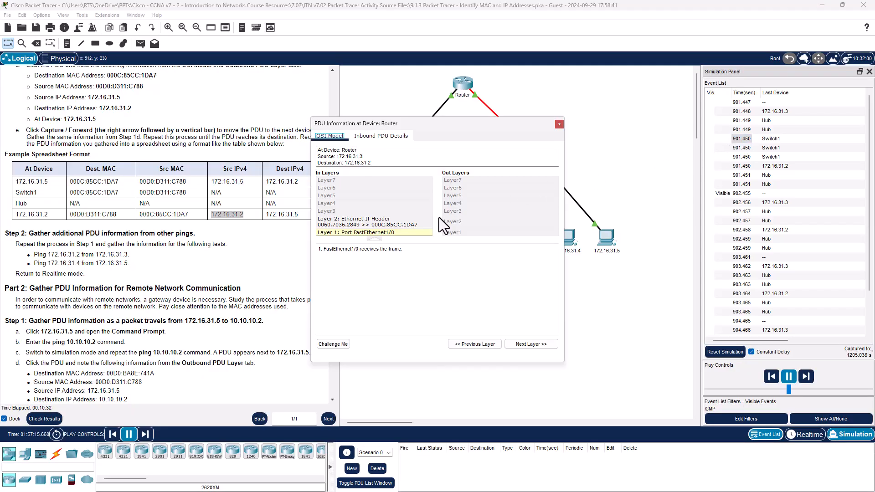
left_click(559, 125)
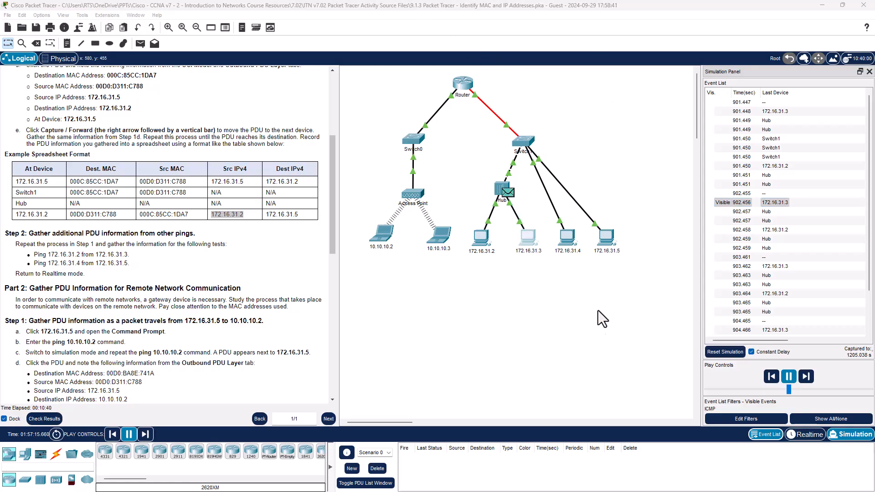
left_click(564, 239)
left_click(380, 133)
left_click(527, 157)
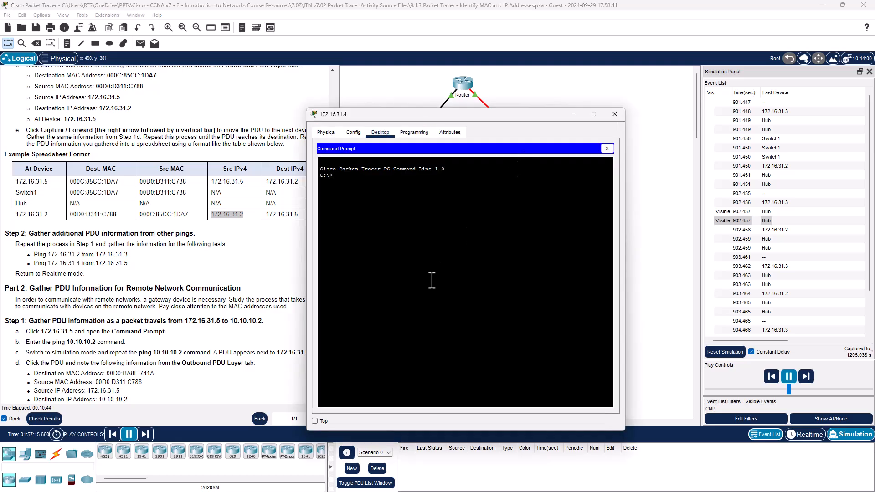
type("ping")
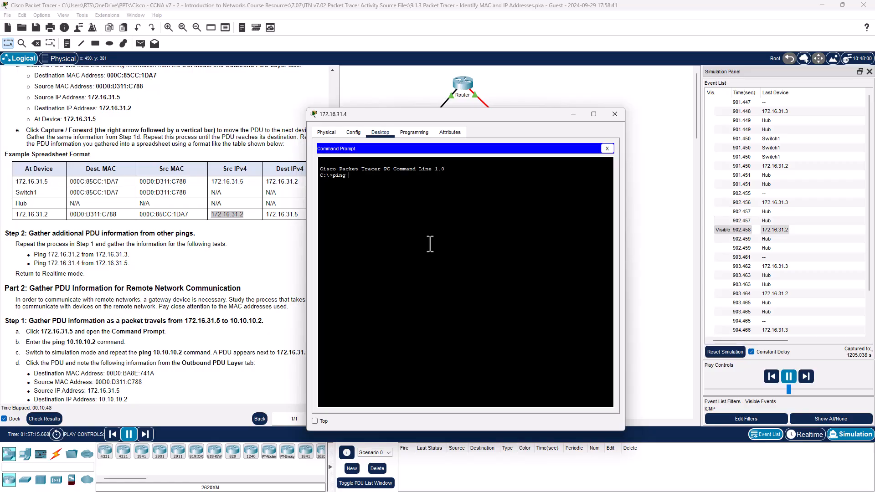
left_click(614, 114)
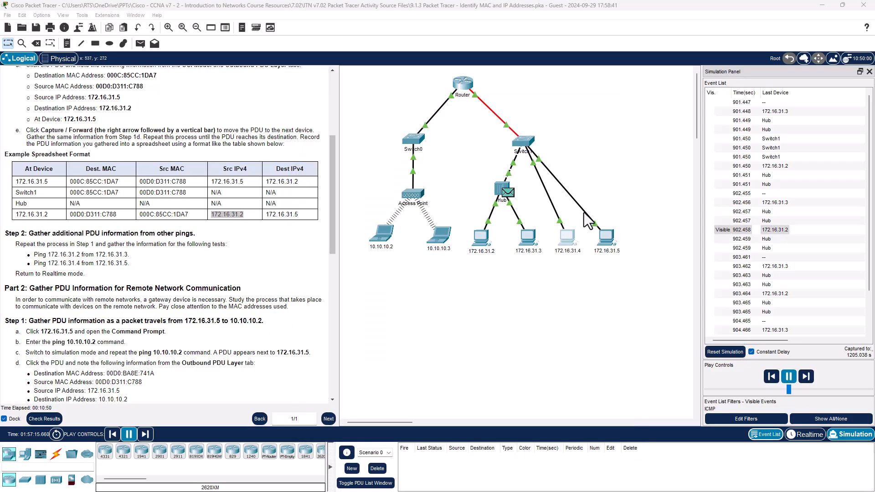
Step: Ping 172.16.31.4 from the Command Prompt of 172.16.31.5 and move the PC's window off the topology
left_click(606, 238)
left_click(515, 163)
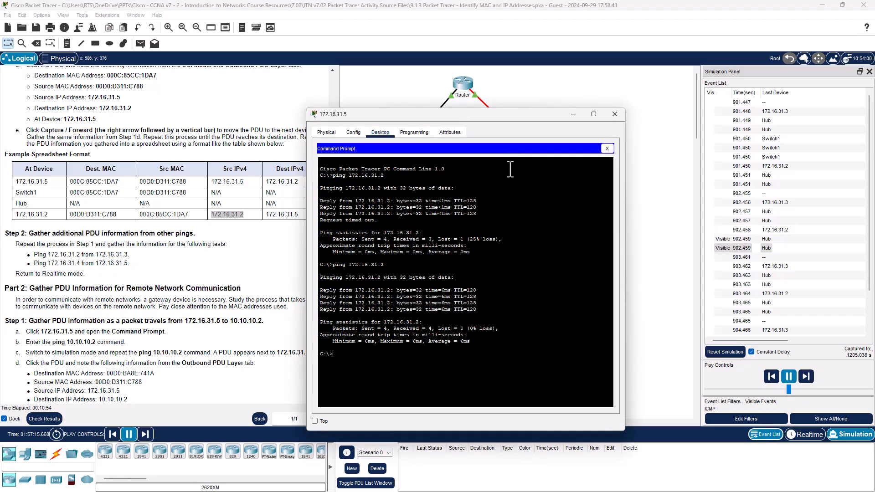
key("Up")
key("BackSpace")
type("4")
key("Return")
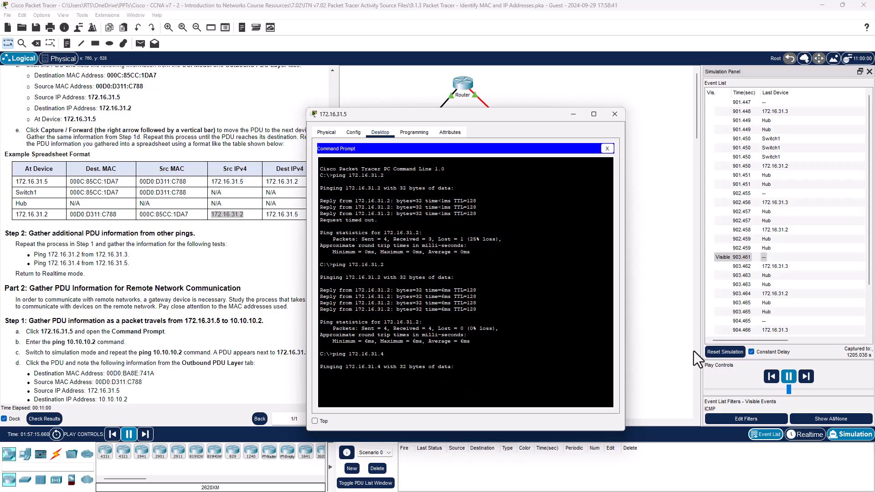
left_click_drag(495, 115, 499, 0)
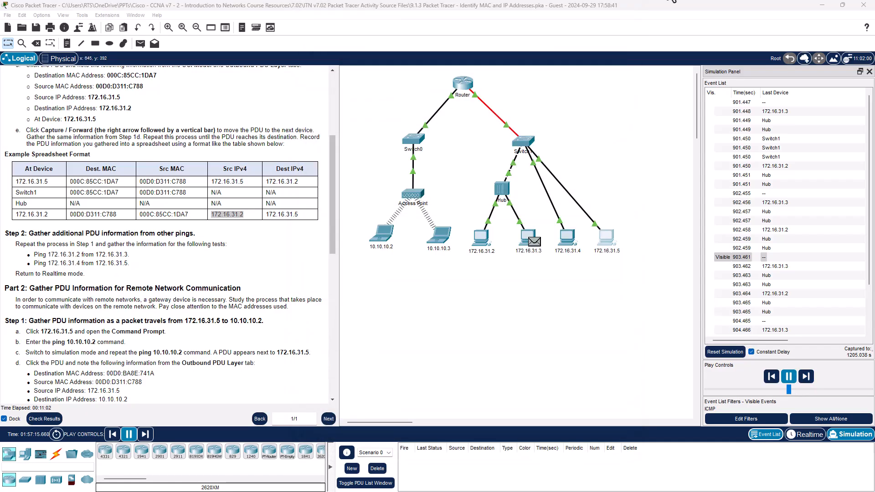
Step: Advance the simulation through all the echo requests and replies between 172.16.31.5 and 172.16.31.4
left_click(806, 378)
left_click(806, 378)
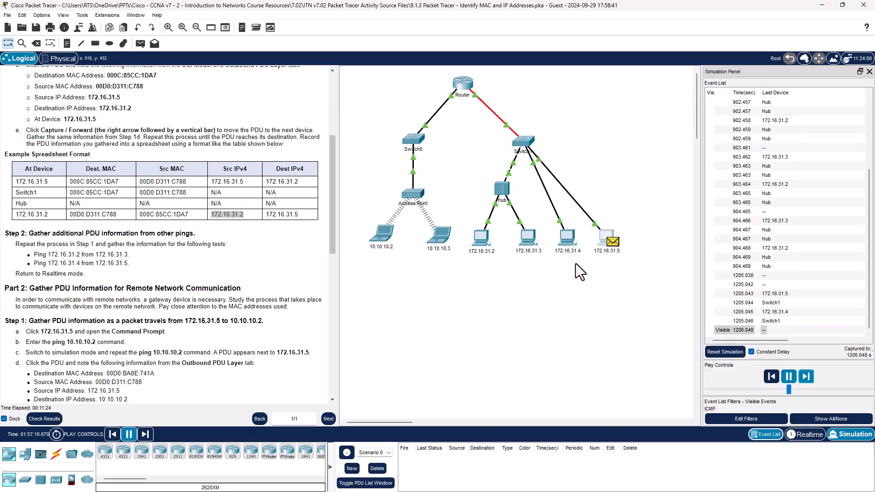
left_click(806, 377)
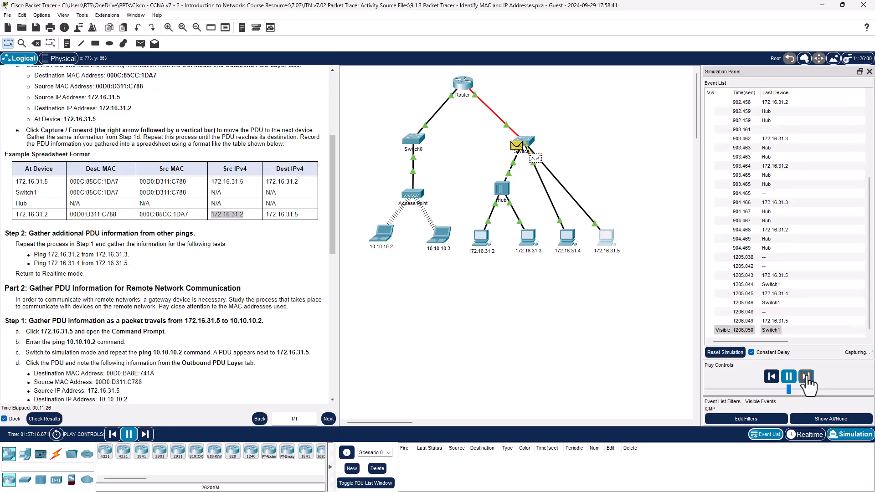
left_click(806, 378)
left_click(807, 378)
left_click(807, 377)
left_click(807, 377)
left_click(806, 377)
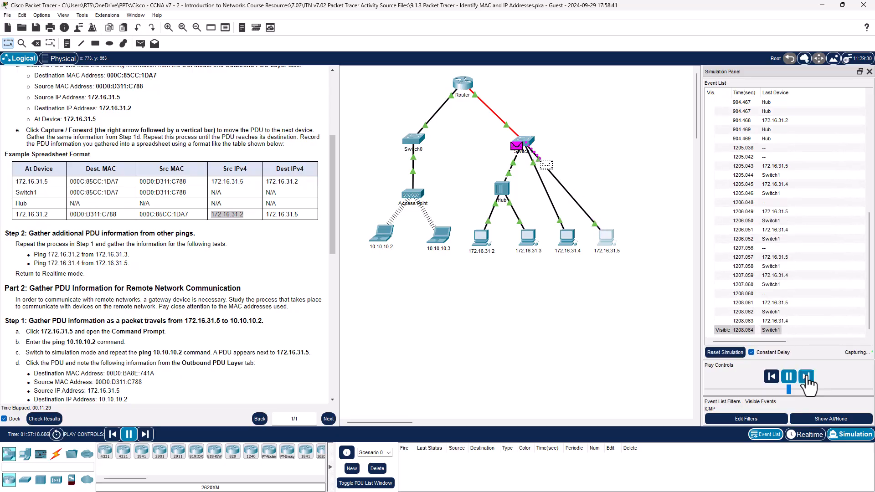
left_click(806, 377)
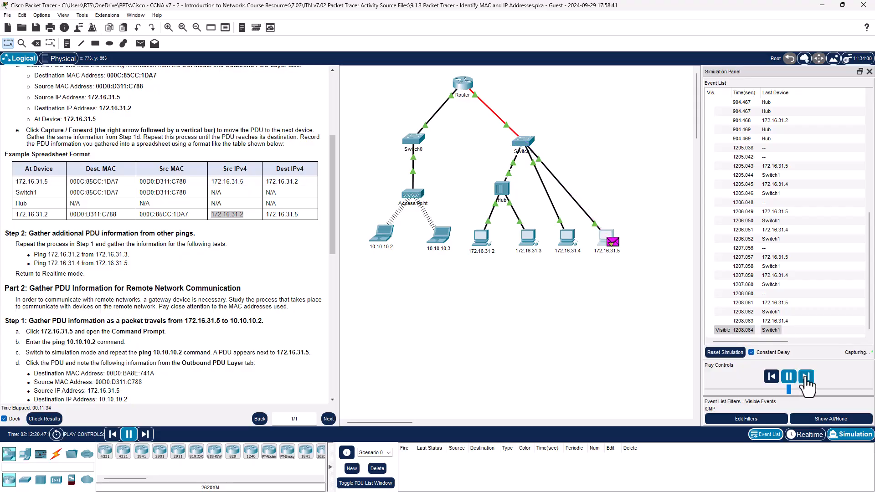
Step: Review Step 2 and the Part 2 instructions, and delete the current scenario to clear the captured events
scroll(214, 246, "down", 3)
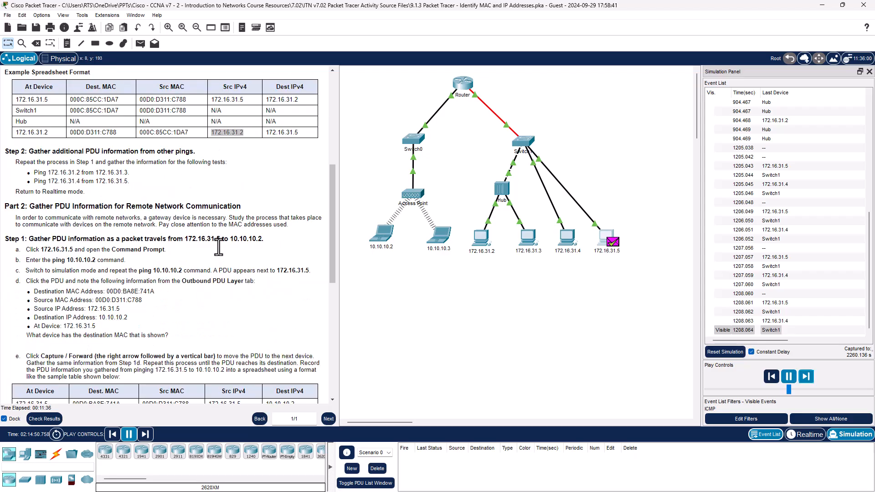
scroll(219, 247, "down", 2)
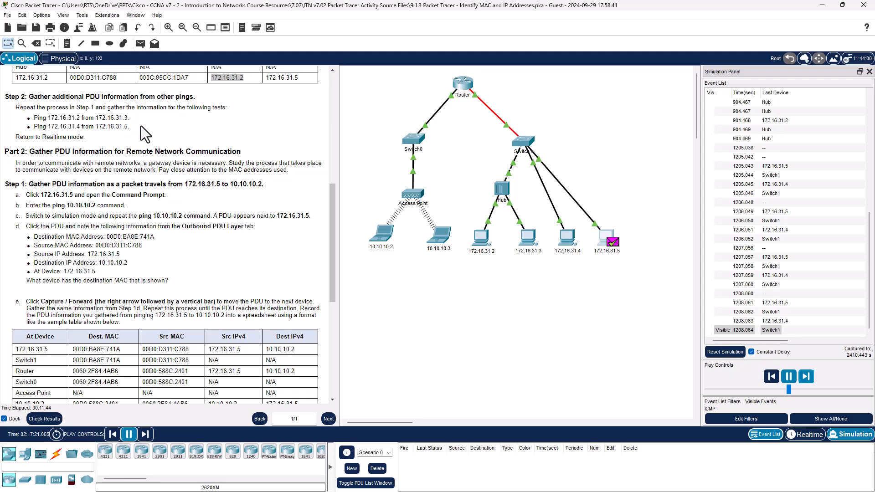
left_click_drag(130, 130, 5, 94)
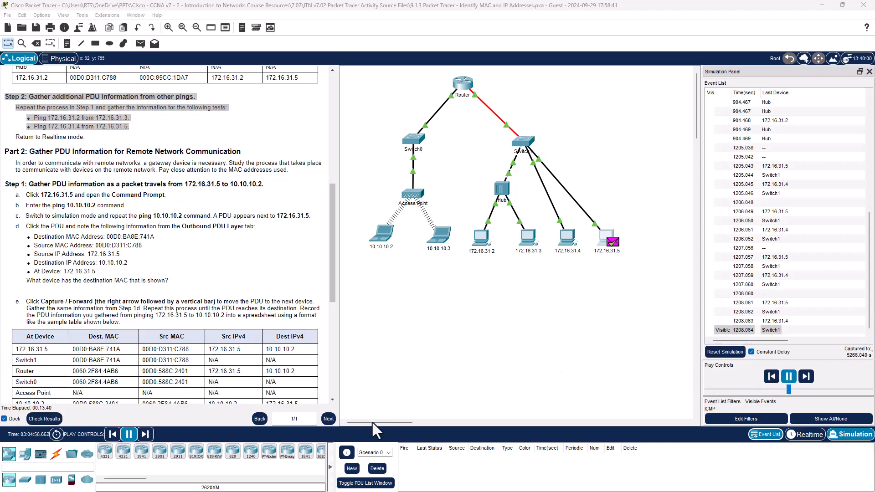
left_click(377, 468)
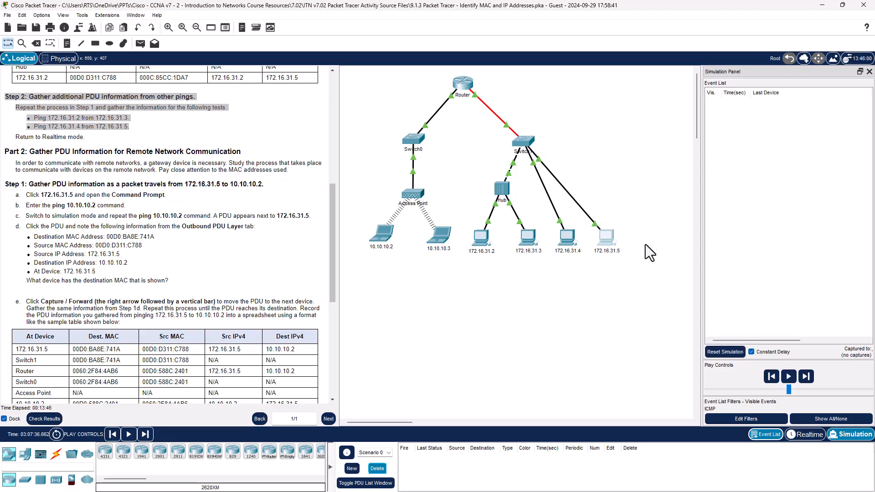
Step: For Part 2, ping 10.10.10.2 from the Command Prompt of 172.16.31.5 and move the PC's window off the topology
left_click(606, 236)
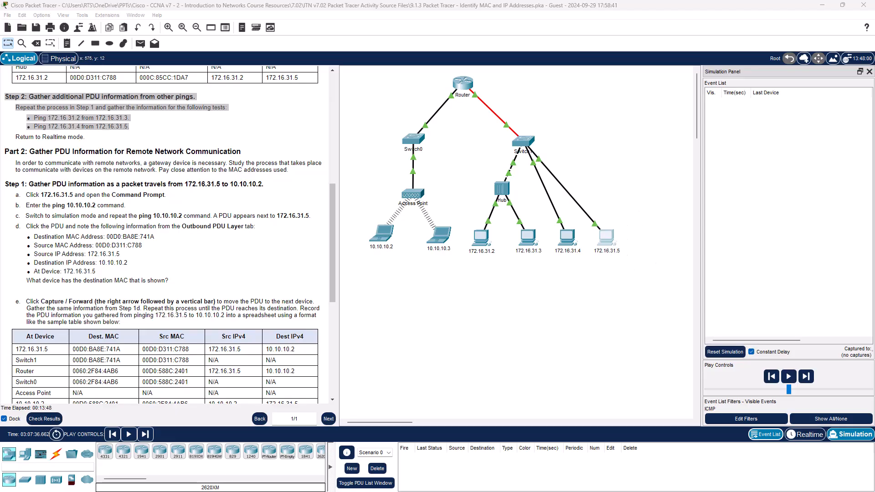
left_click_drag(507, 93, 559, 86)
left_click(555, 332)
key("Return")
key("Return")
key("Return")
key("Return")
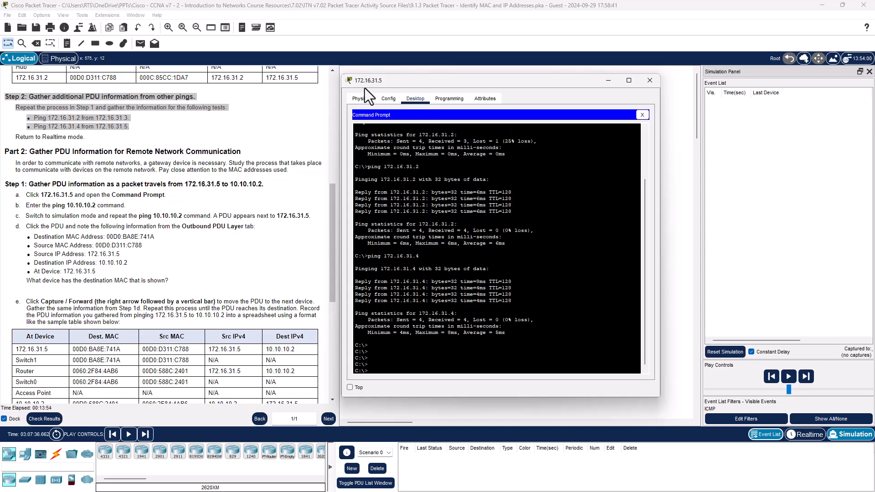
left_click(456, 339)
type("ping 10.10.10.2")
key("Return")
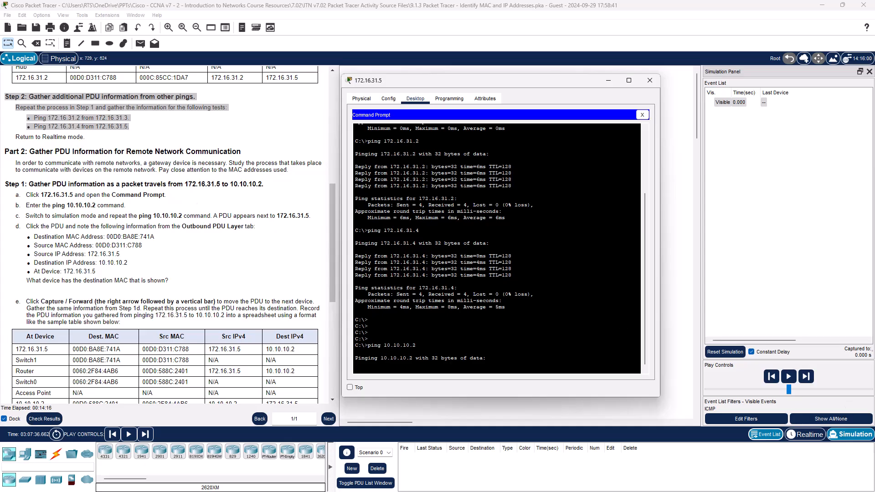
left_click_drag(534, 84, 568, 0)
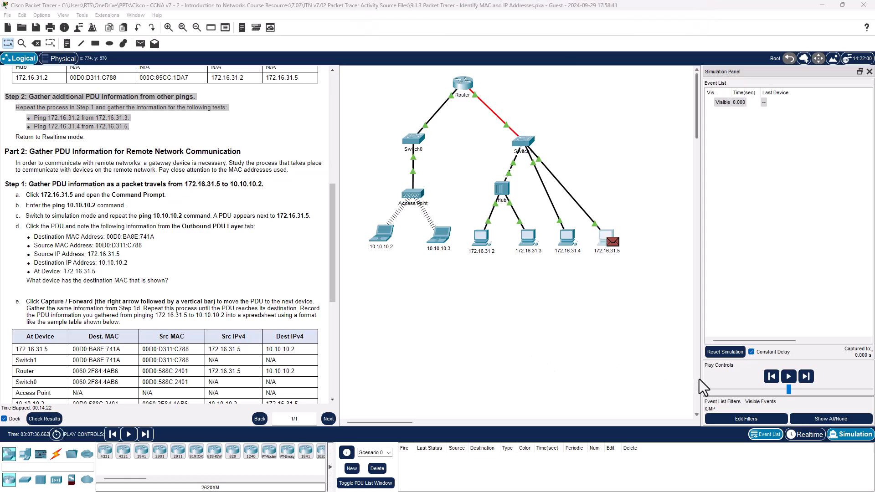
Step: Advance the first echo request from 172.16.31.5 through Switch1 to the Router
left_click(805, 377)
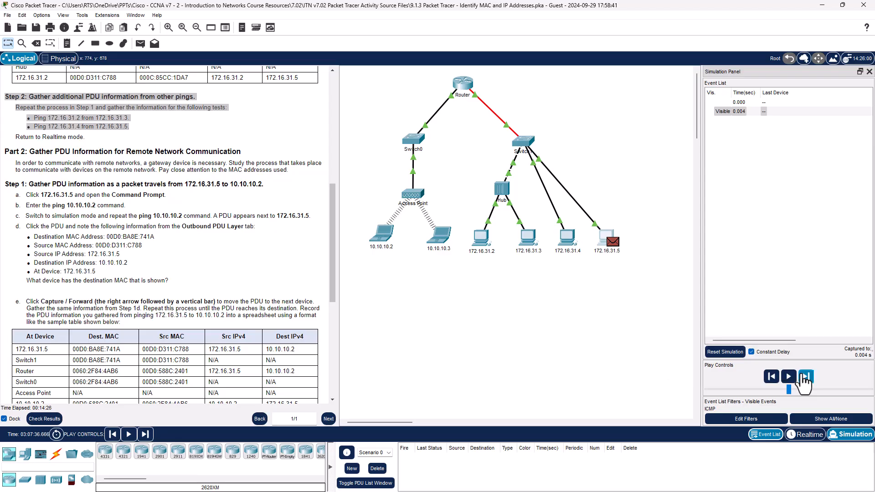
left_click(804, 377)
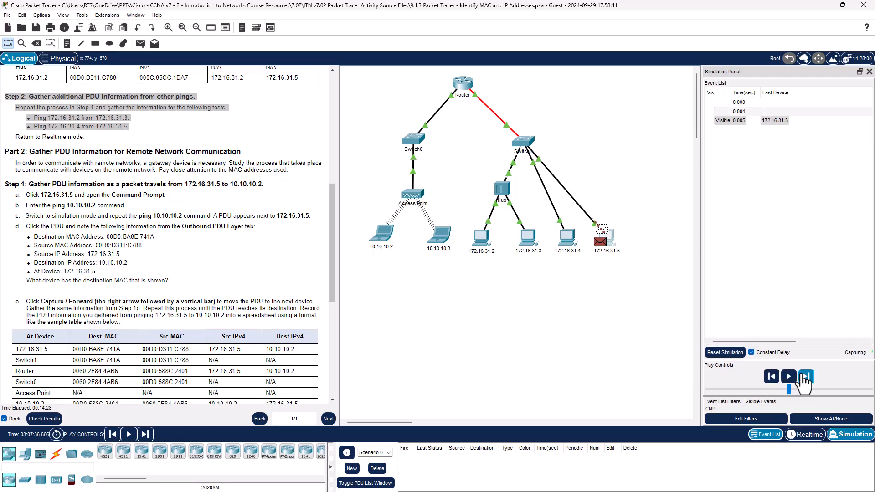
left_click(805, 377)
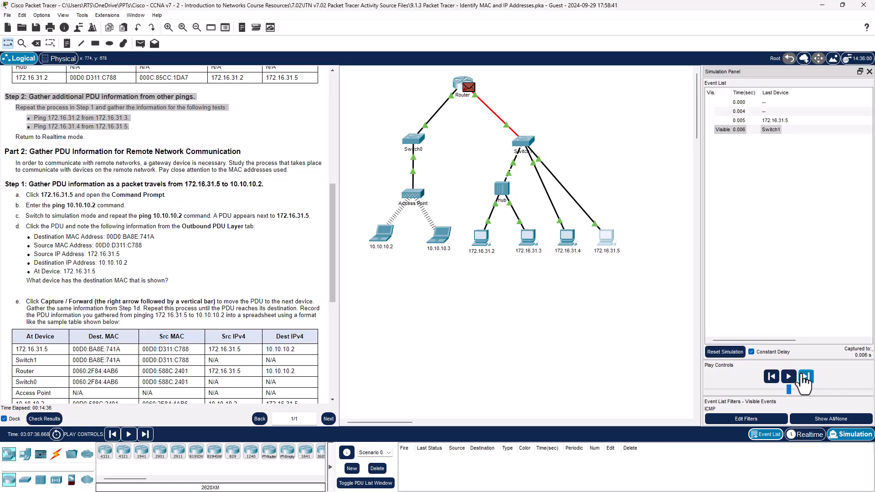
Step: Advance the second echo request from 172.16.31.5 through Switch1, Router, Switch0 and Access Point to 10.10.10.2
left_click(805, 377)
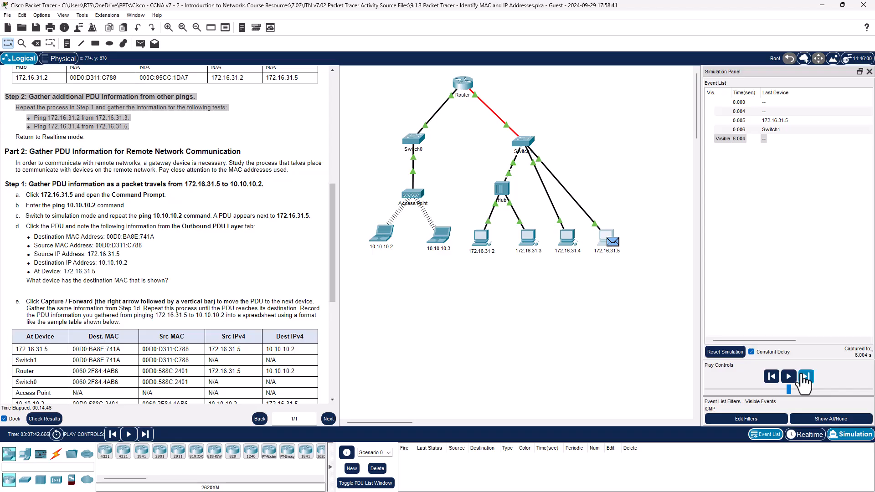
left_click(805, 377)
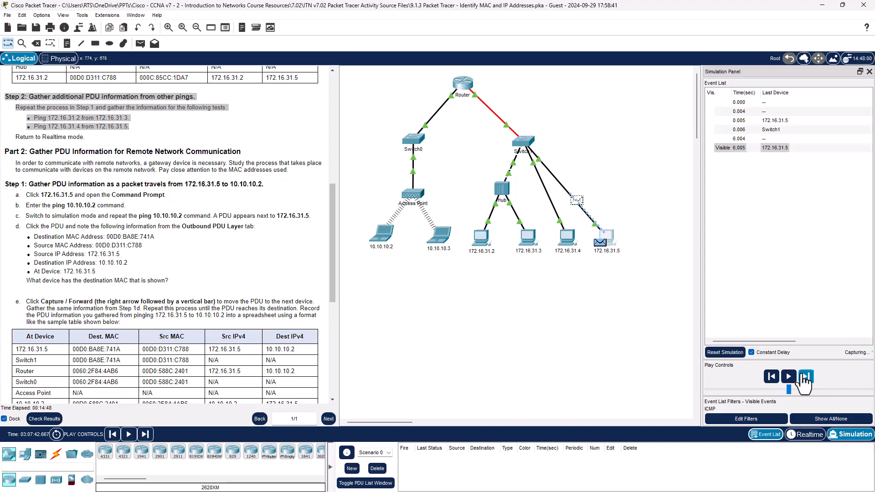
left_click(805, 377)
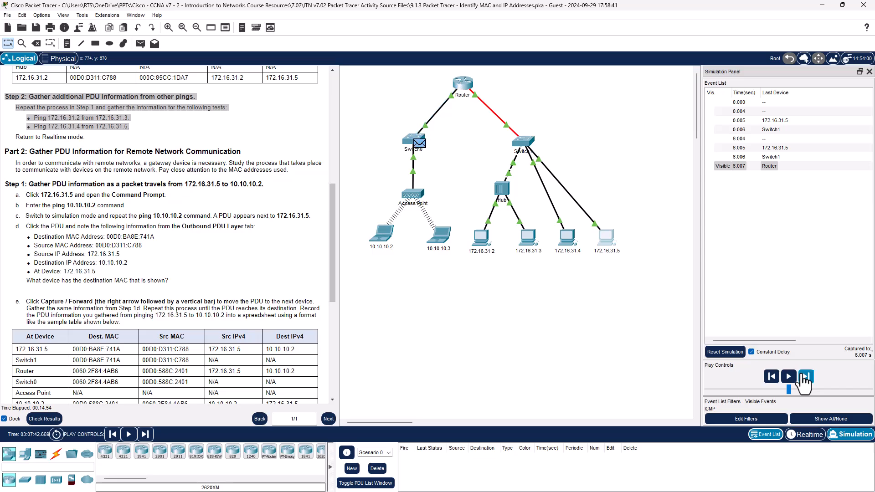
left_click(805, 377)
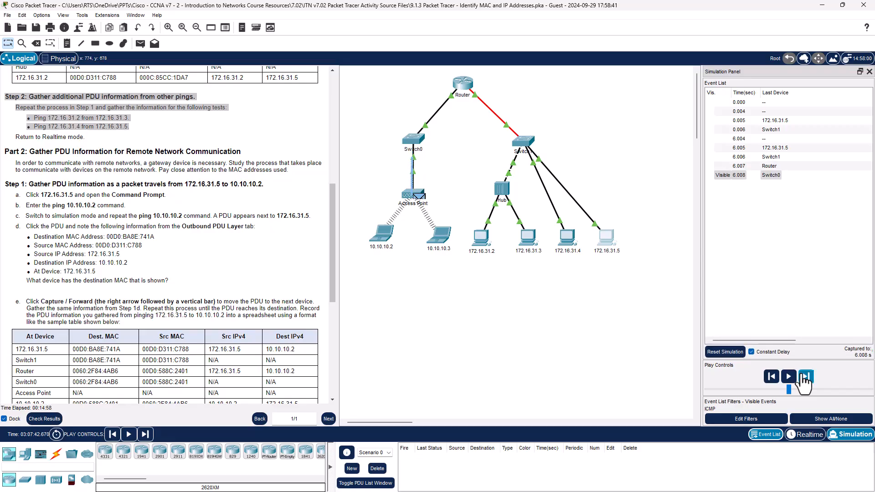
left_click(805, 377)
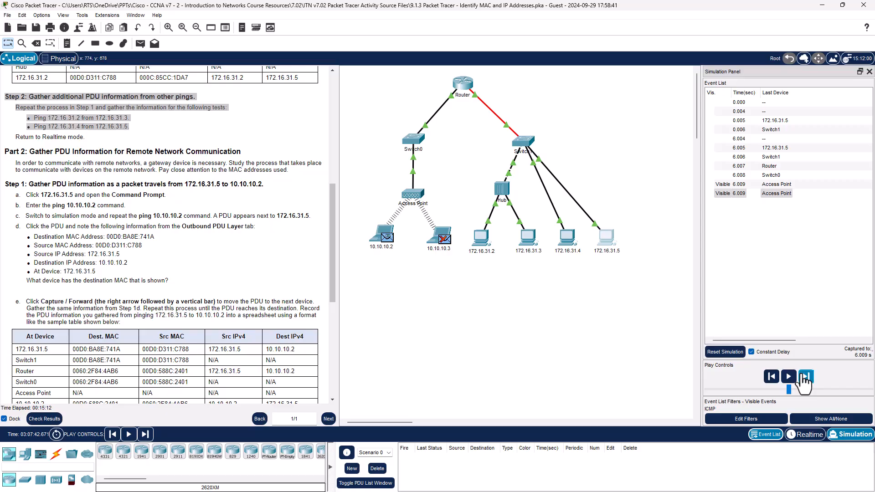
Step: Advance the echo reply from 10.10.10.2 through Access Point, Switch0, Router and Switch1 back to 172.16.31.5
left_click(804, 377)
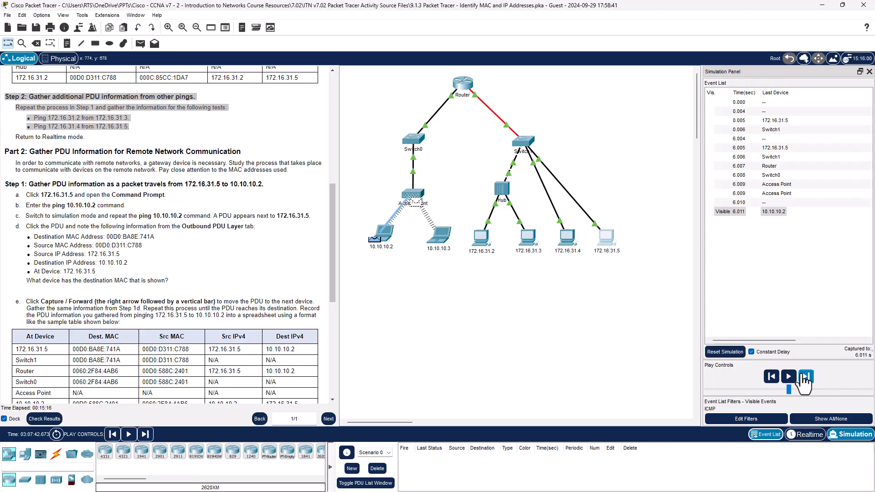
left_click(805, 377)
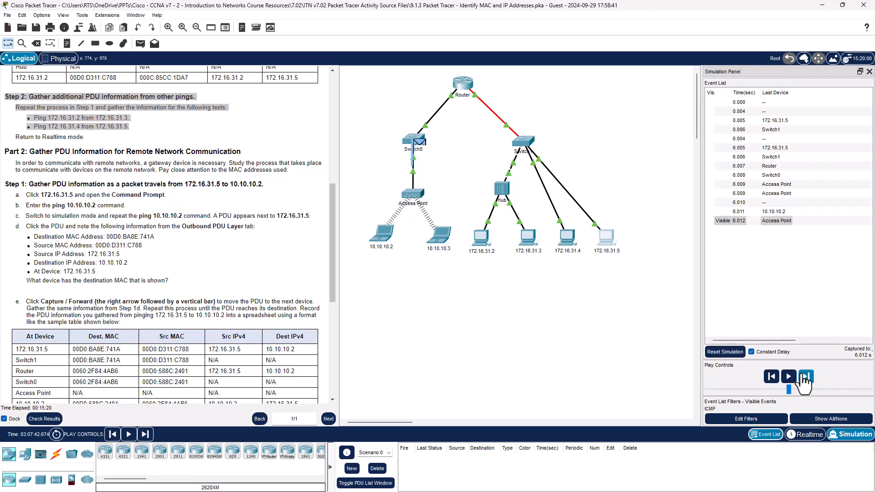
left_click(805, 376)
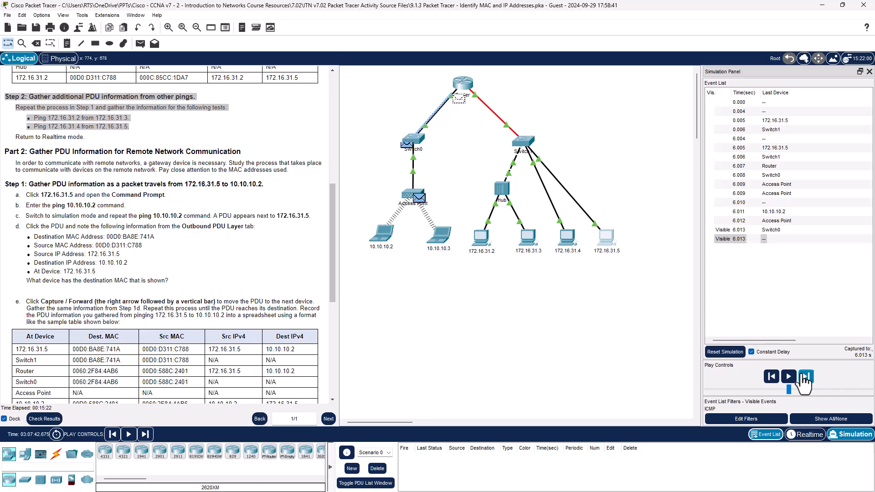
left_click(805, 377)
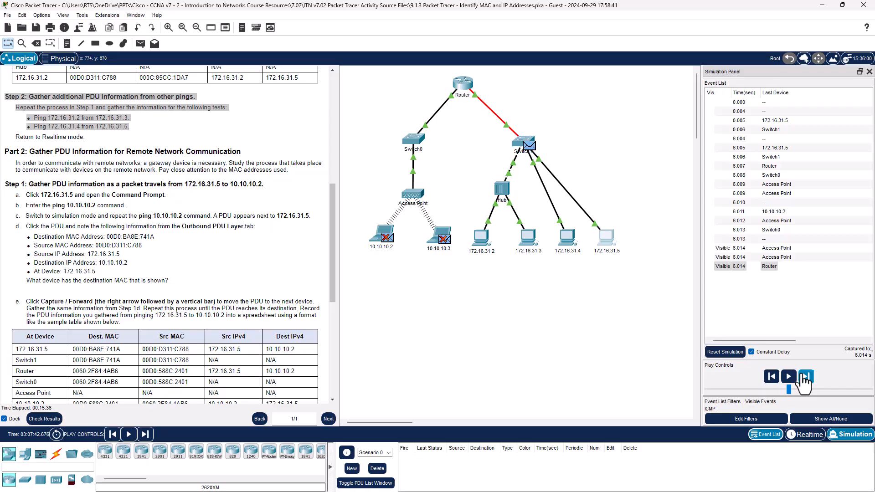
left_click(806, 376)
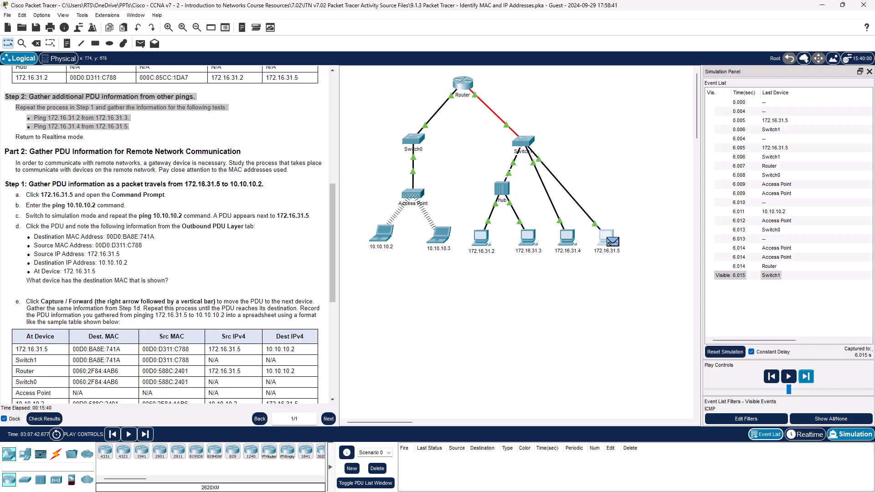
Step: Check the 10.10.10.2 ping results in the Command Prompt of 172.16.31.5, and play the rest of the simulation automatically
left_click_drag(458, 1, 498, 56)
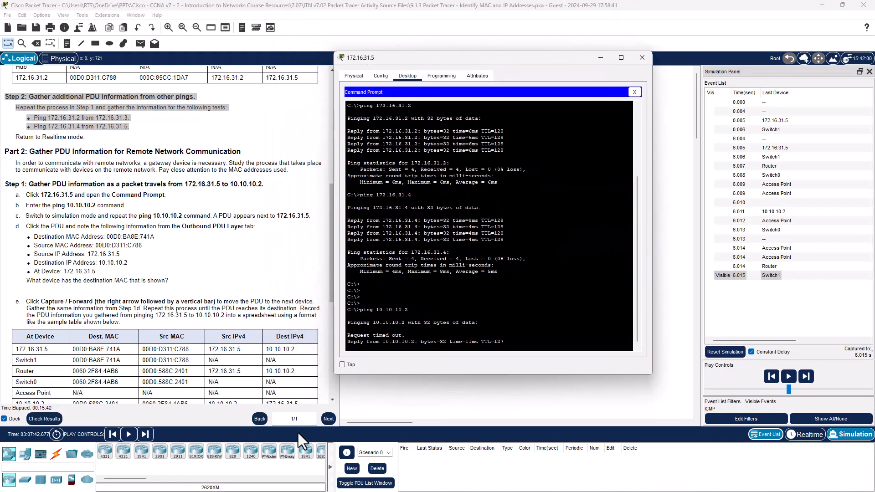
left_click_drag(348, 336, 406, 336)
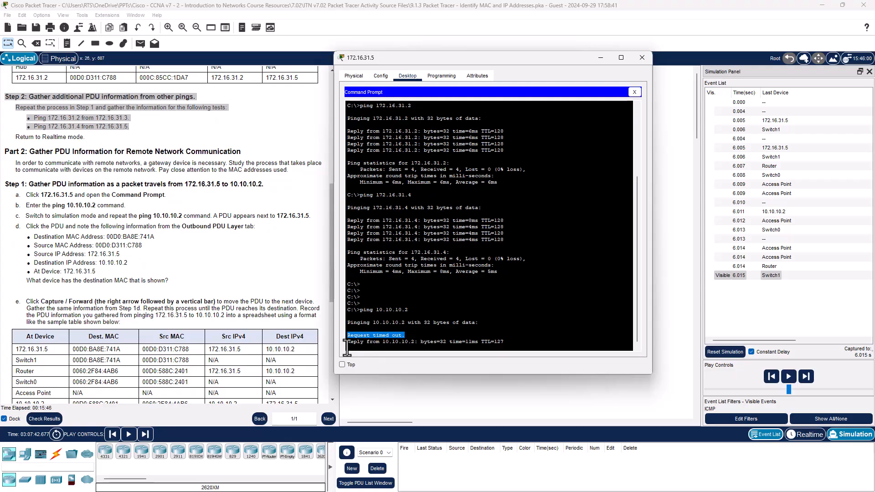
left_click(397, 344)
left_click_drag(504, 342, 340, 345)
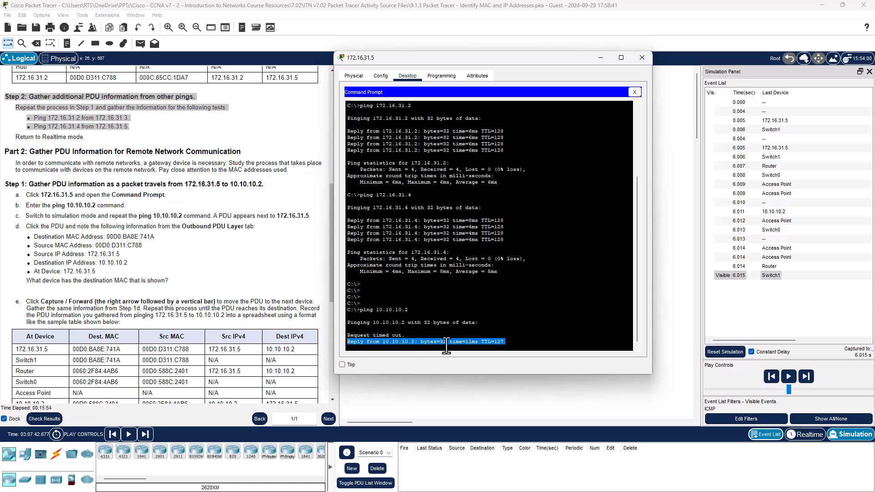
left_click(643, 58)
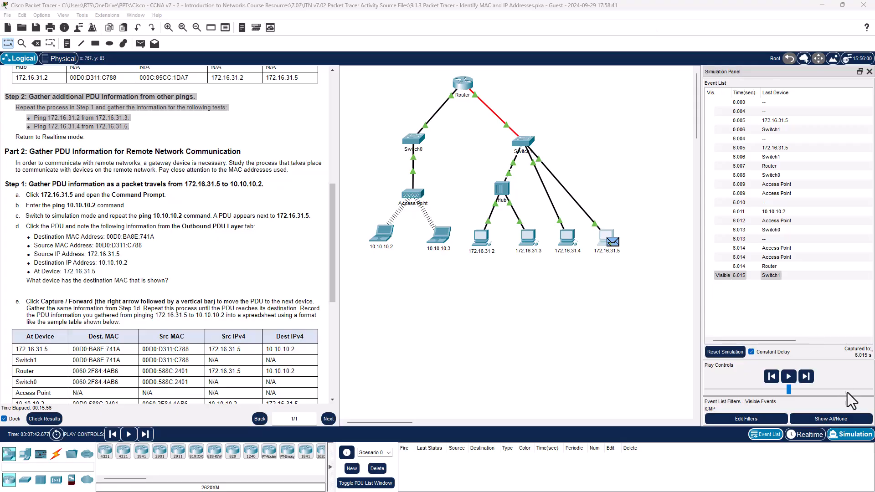
left_click(794, 380)
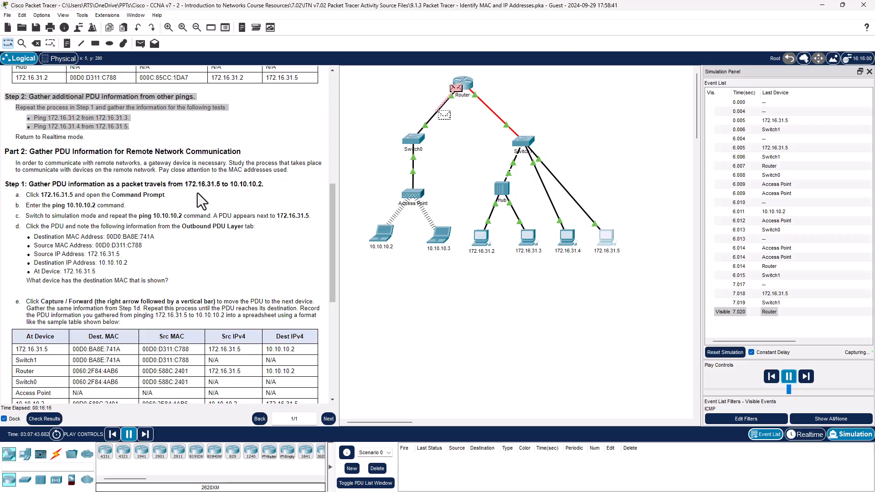
Step: Examine the sample PDU table for the ping to 10.10.10.2 and compare its first destination MAC with the Router's interface addresses
scroll(195, 269, "down", 2)
scroll(195, 269, "down", 2)
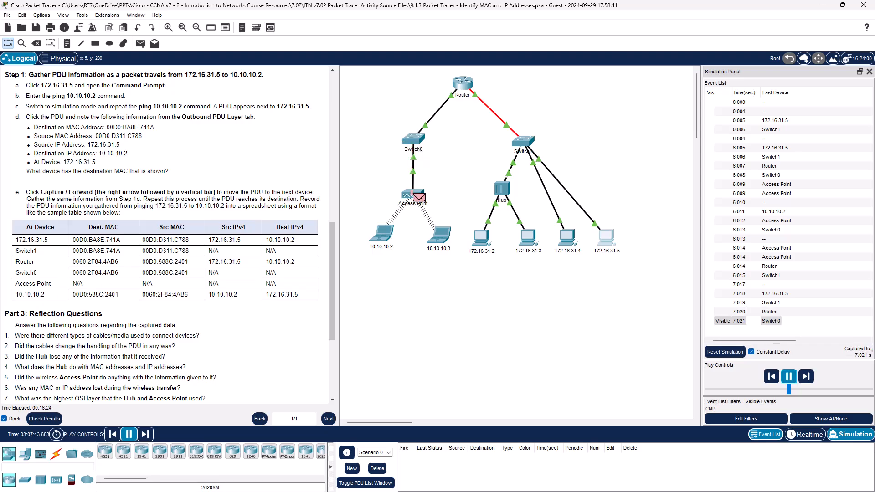
left_click_drag(19, 240, 49, 240)
left_click(57, 242)
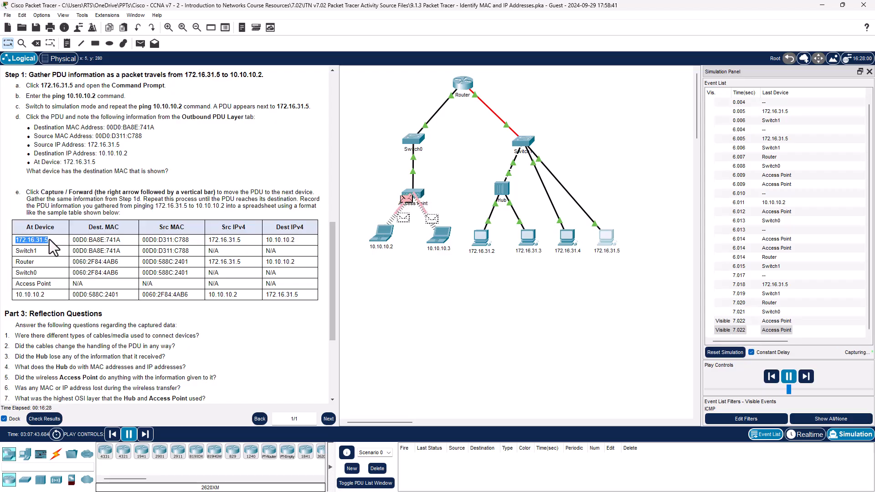
left_click(38, 234)
left_click_drag(72, 239, 120, 243)
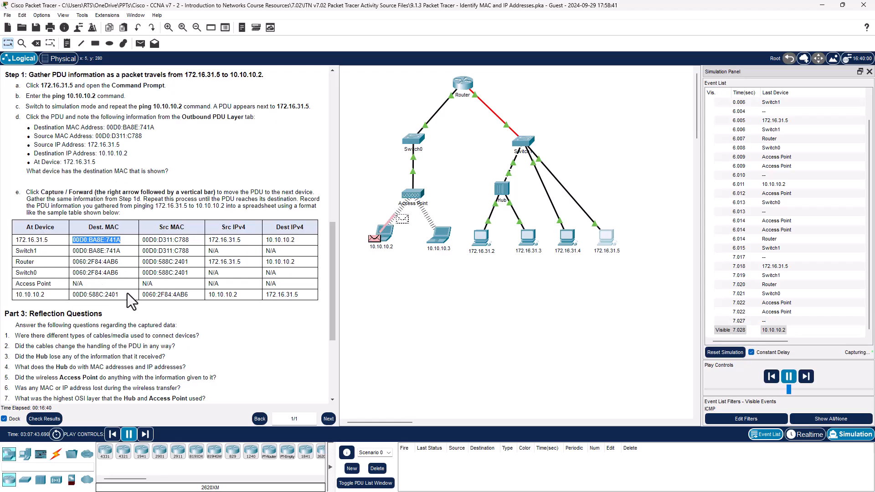
mouse_move(465, 81)
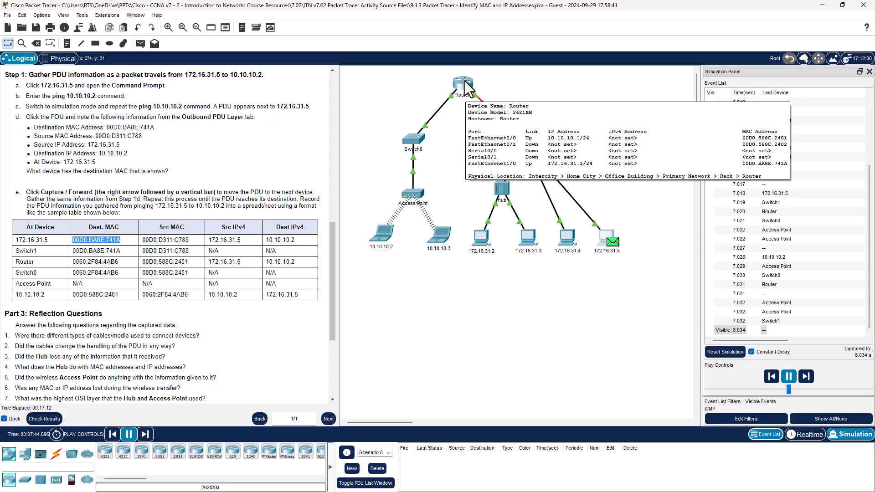
left_click(516, 286)
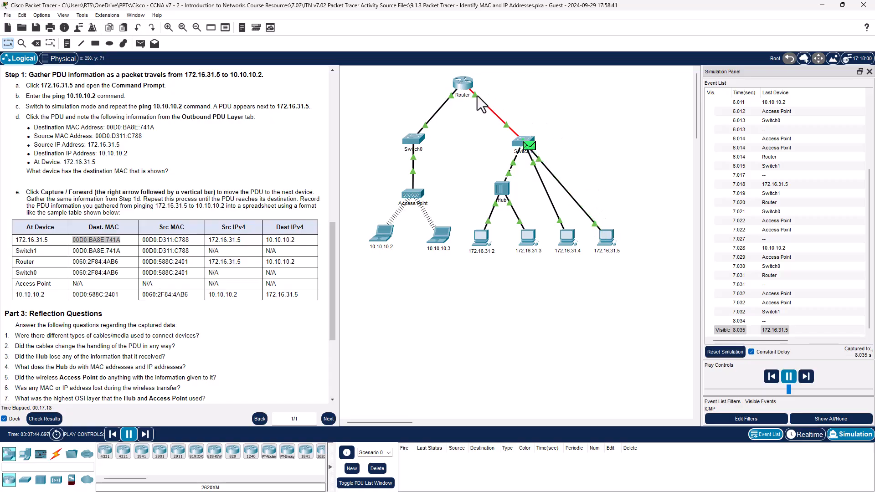
mouse_move(120, 251)
left_mouse_down()
mouse_move(75, 248)
mouse_move(121, 240)
left_mouse_up()
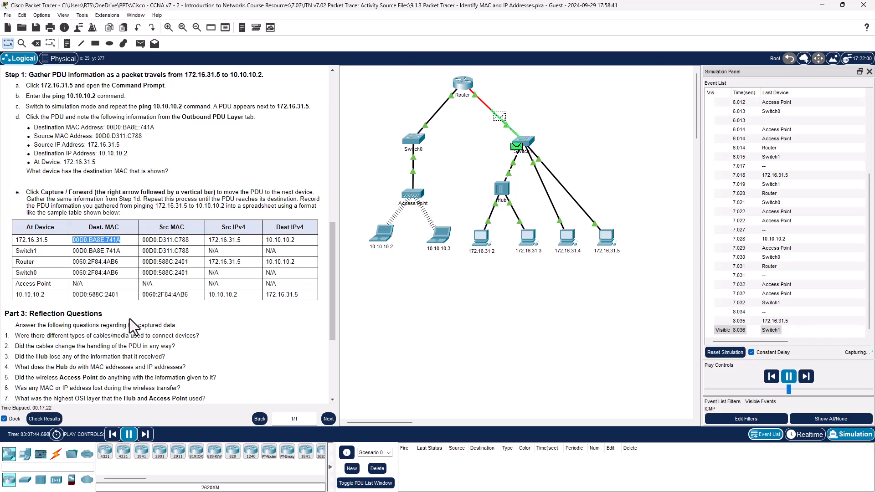
left_click_drag(265, 240, 295, 240)
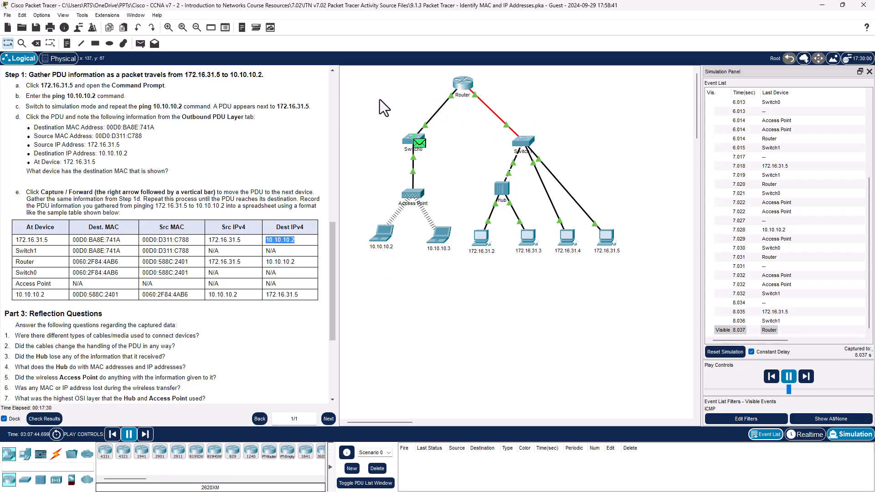
Step: Set the drawing outline color to orange-red and draw two straight lines beside the Switch0 and Access Point network
left_click(80, 44)
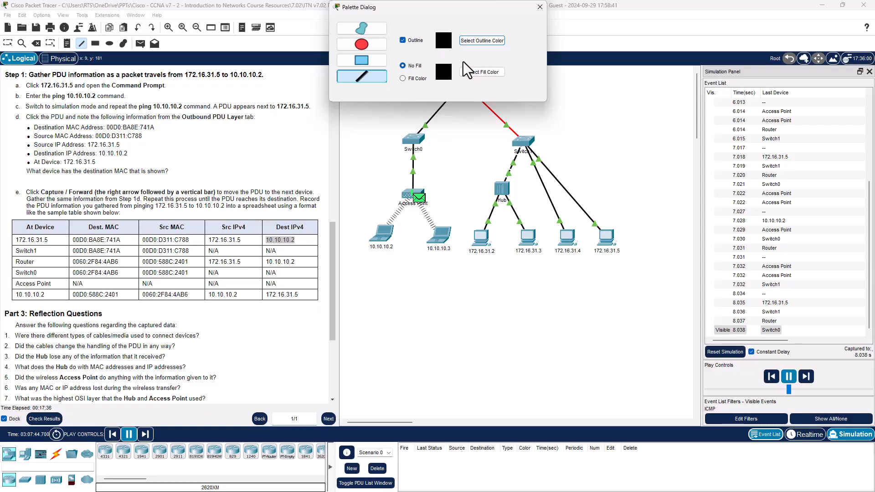
left_click(477, 40)
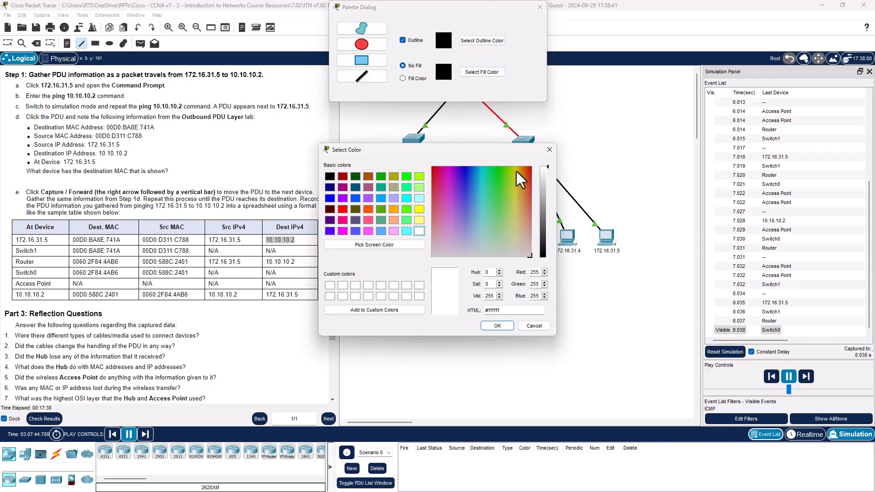
left_click(528, 174)
left_click(497, 326)
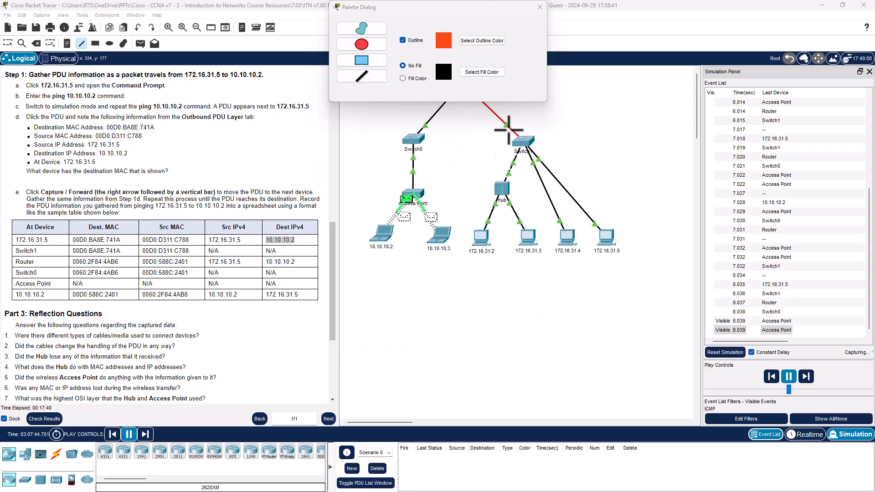
left_click(540, 7)
mouse_move(415, 88)
left_mouse_down()
mouse_move(341, 191)
mouse_move(401, 304)
mouse_move(393, 316)
mouse_move(374, 299)
left_mouse_up()
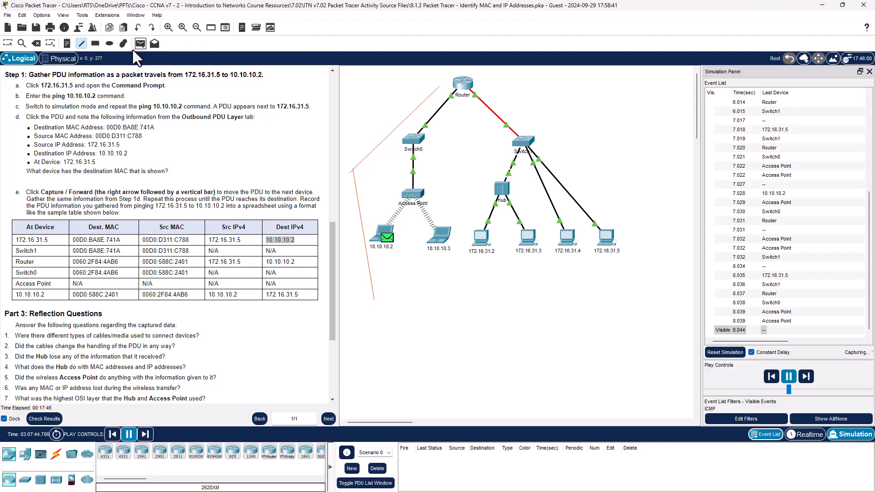
Step: Draw freehand outlines around the Switch0 and Switch1 networks, with freehand marks inside each and beside the Router
left_click(82, 44)
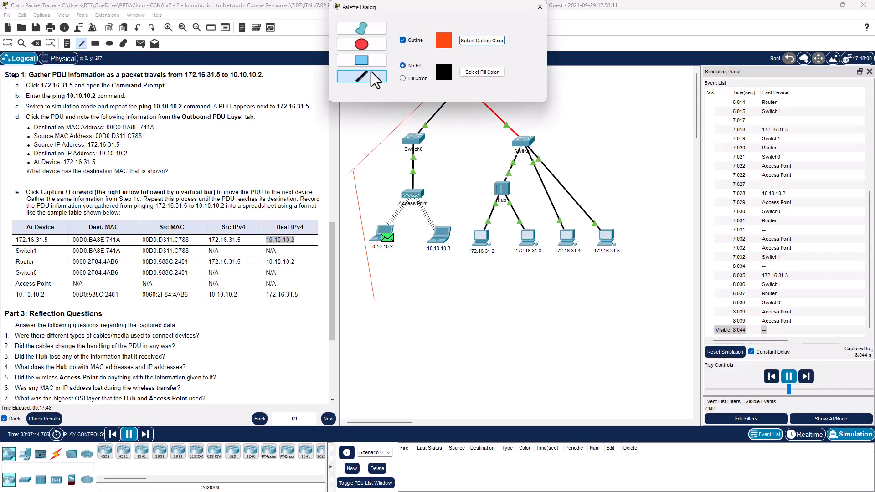
left_click(360, 30)
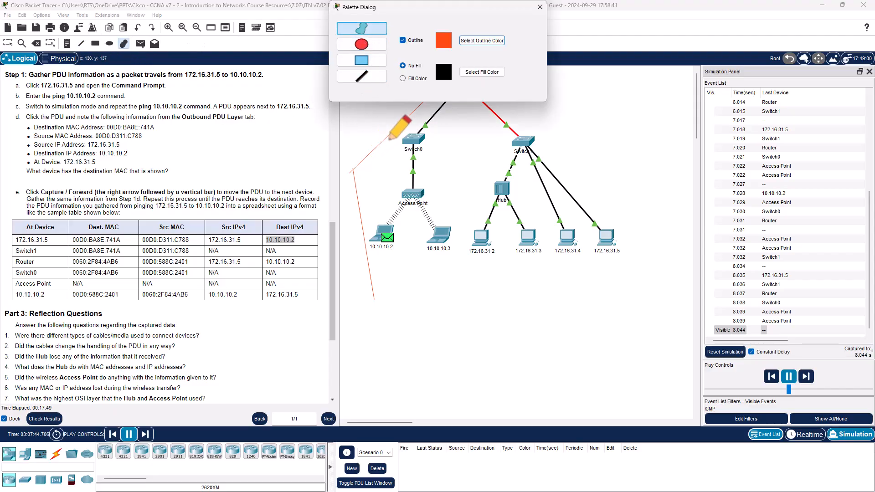
left_click(539, 7)
mouse_move(431, 96)
left_mouse_down()
mouse_move(441, 84)
mouse_move(342, 246)
mouse_move(374, 298)
mouse_move(449, 276)
mouse_move(465, 191)
mouse_move(443, 87)
left_mouse_up()
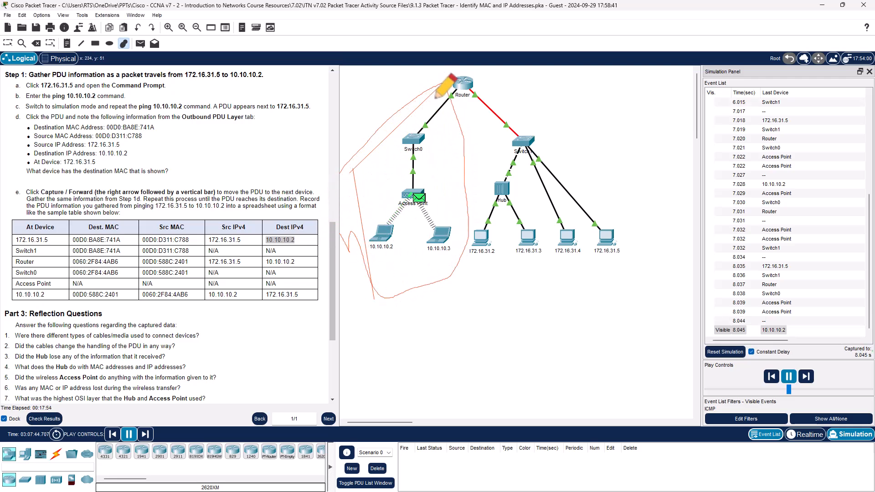
mouse_move(543, 83)
left_mouse_down()
mouse_move(501, 107)
mouse_move(472, 214)
mouse_move(582, 296)
mouse_move(629, 177)
left_mouse_up()
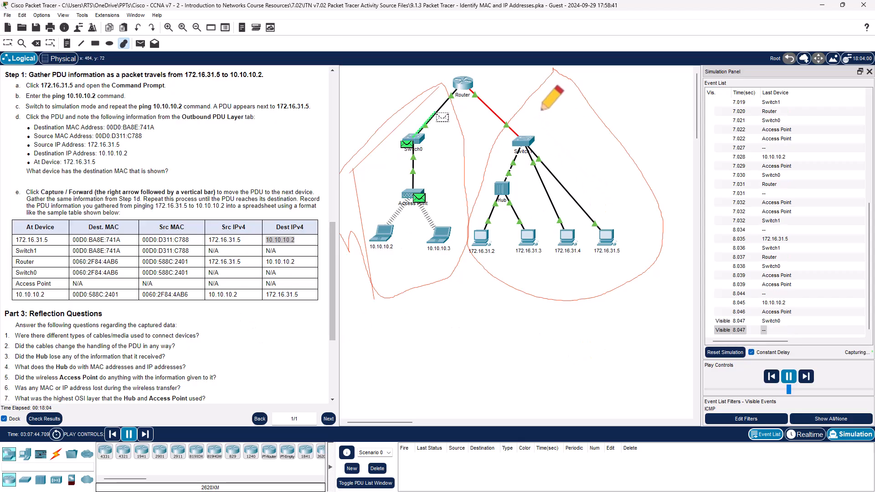
mouse_move(560, 107)
left_mouse_down()
mouse_move(552, 128)
mouse_move(599, 114)
left_mouse_up()
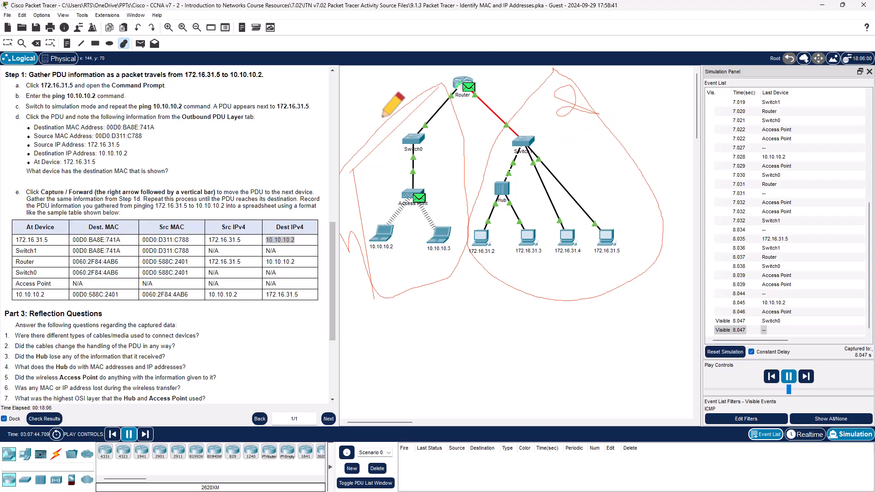
mouse_move(360, 195)
left_mouse_down()
mouse_move(374, 198)
mouse_move(369, 212)
mouse_move(370, 203)
mouse_move(391, 208)
left_mouse_up()
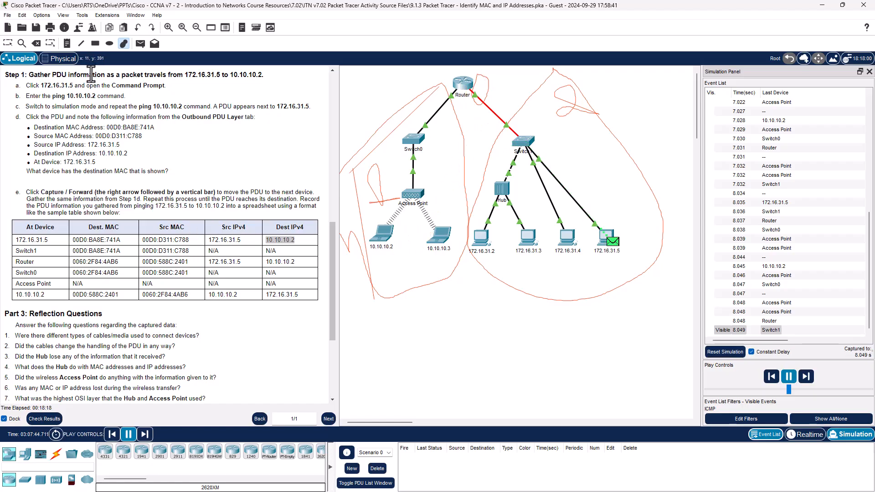
Step: Delete the freehand outlines around the Switch0 network and the Switch1 network
left_click(36, 44)
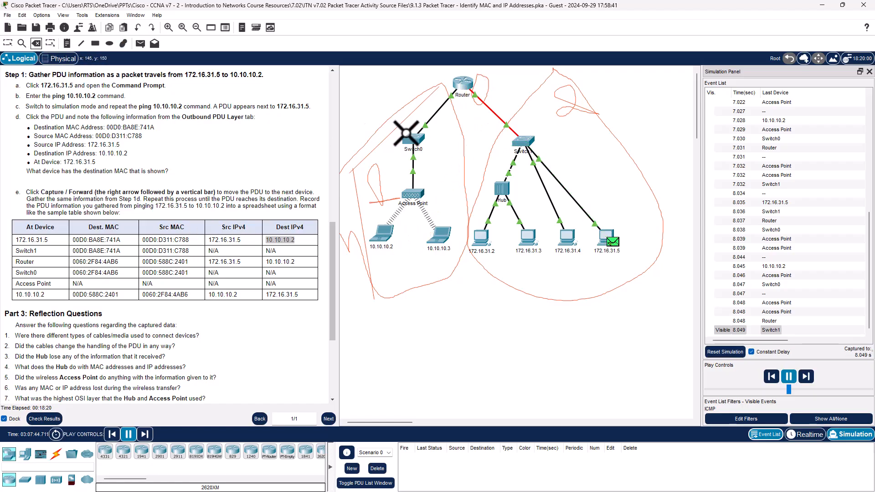
left_click(407, 117)
left_click(451, 268)
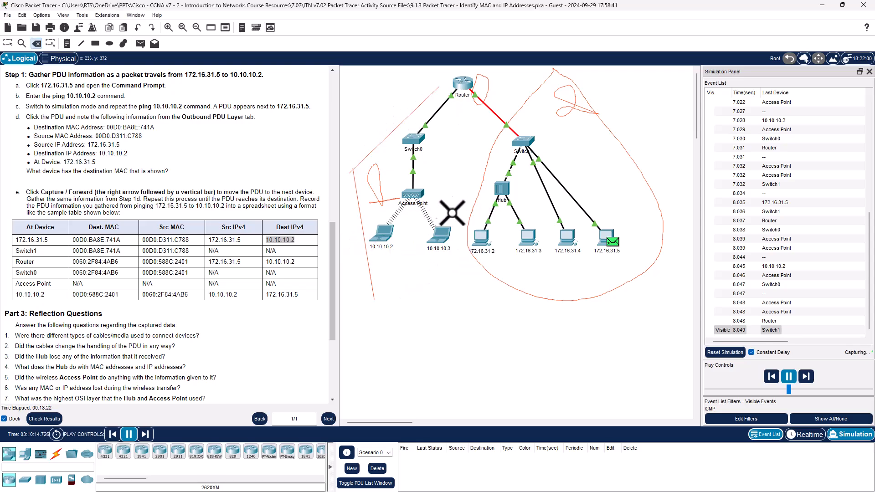
left_click(489, 166)
left_click(448, 268)
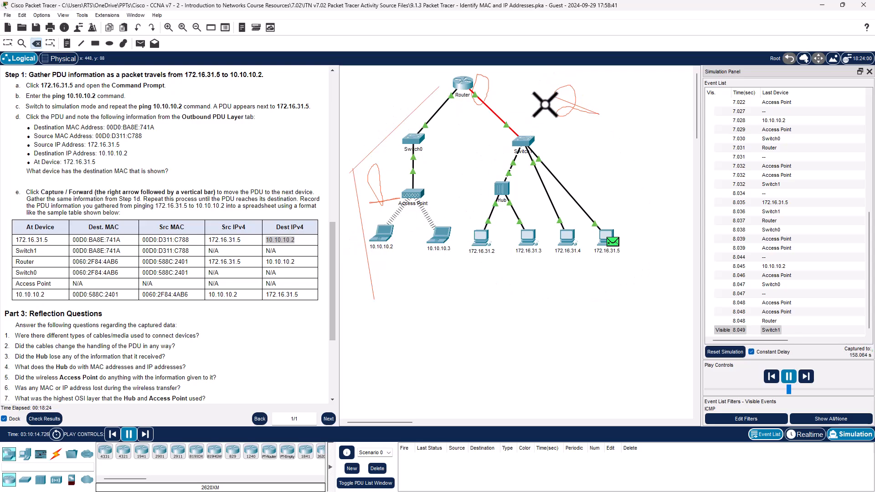
Step: Delete the freehand marks above Switch1, beside the Router and above Access Point, plus the diagonal line near Switch0, and leave delete mode
left_click(561, 106)
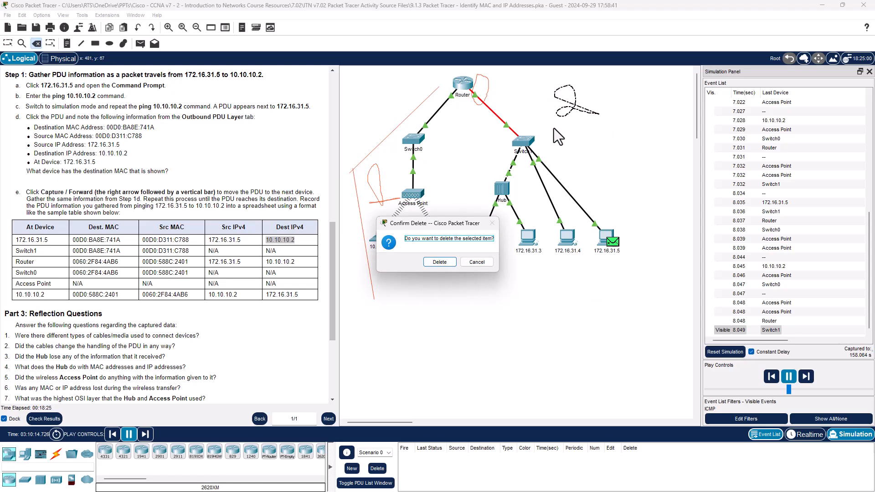
left_click(440, 268)
left_click(483, 89)
left_click(438, 261)
left_click(375, 169)
left_click(431, 259)
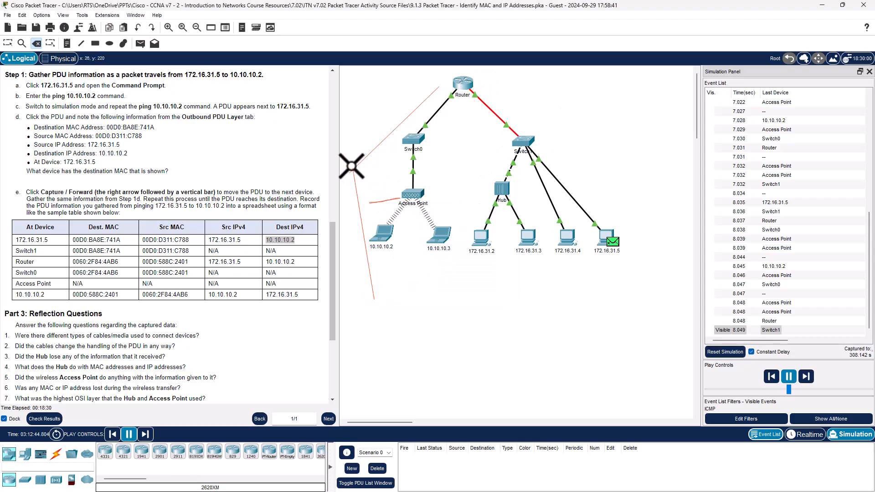
left_click(355, 167)
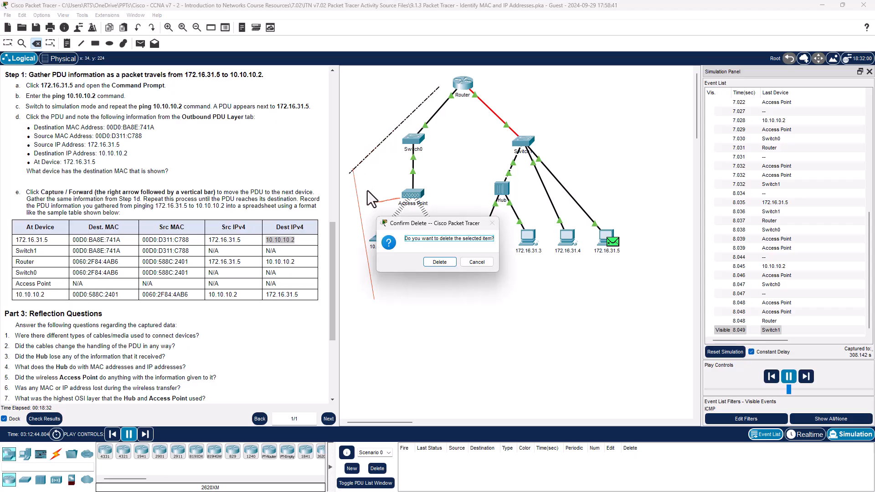
key("Return")
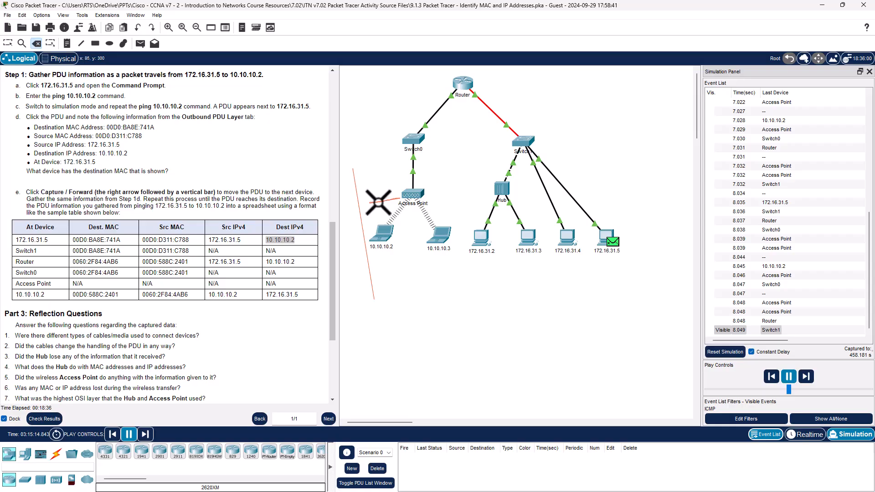
key("Escape")
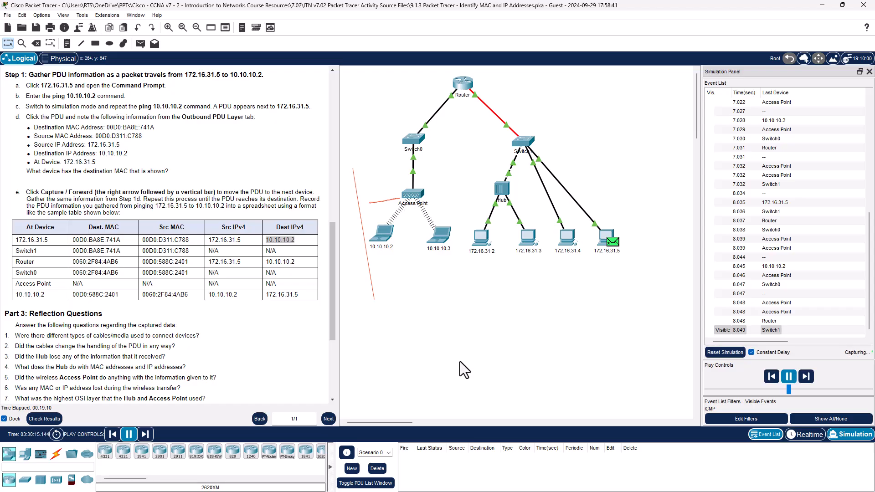
Step: Clear the full event list and run a new simulated ping from 172.16.31.5 to 10.10.10.2
left_click_drag(335, 229, 329, 286)
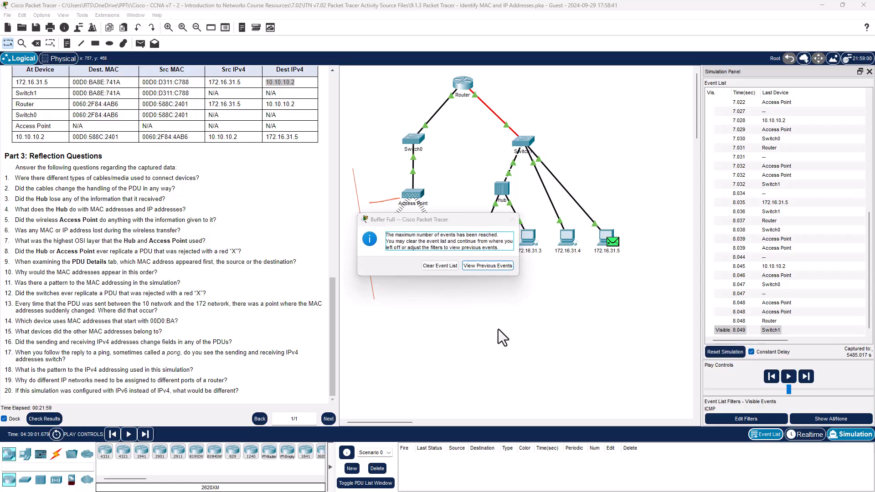
left_click(436, 266)
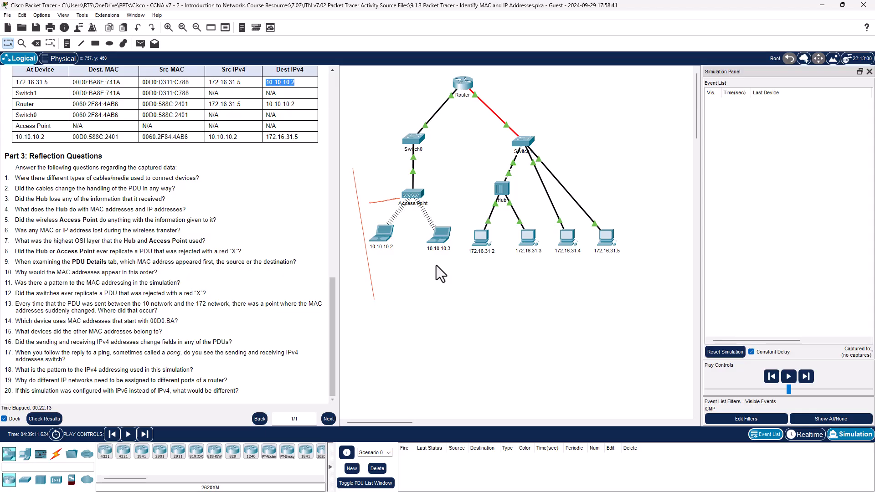
left_click(606, 238)
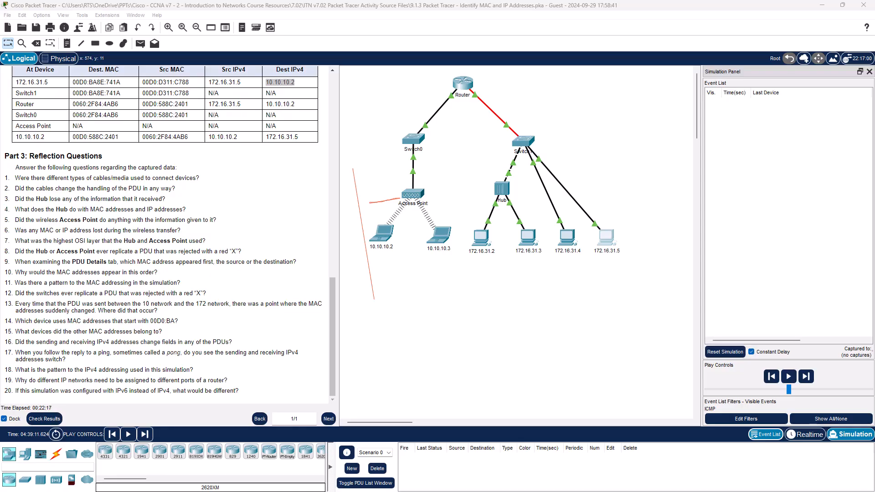
key("Return")
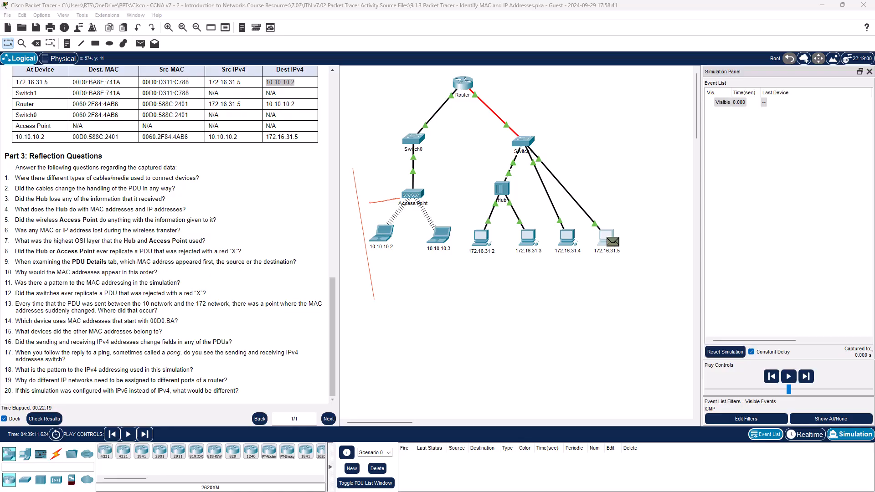
left_click(788, 377)
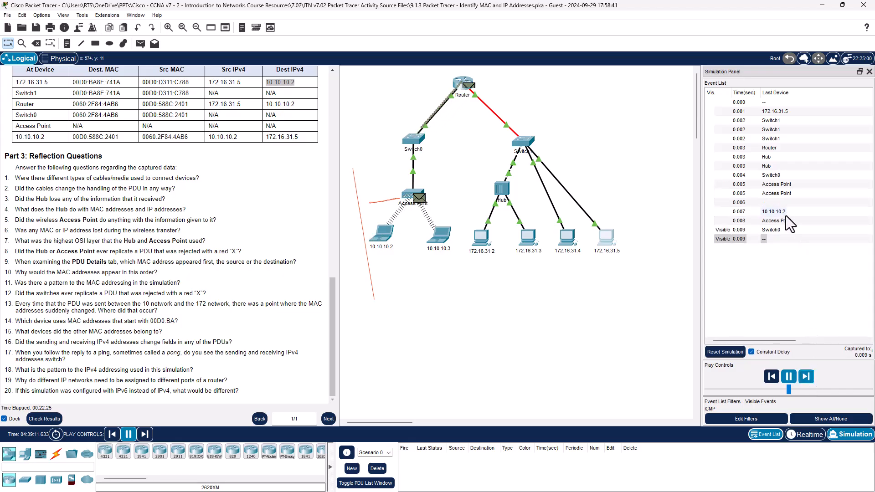
Step: Examine the OSI model layers of the returning PDU at Switch0 and at the Router
left_click(778, 221)
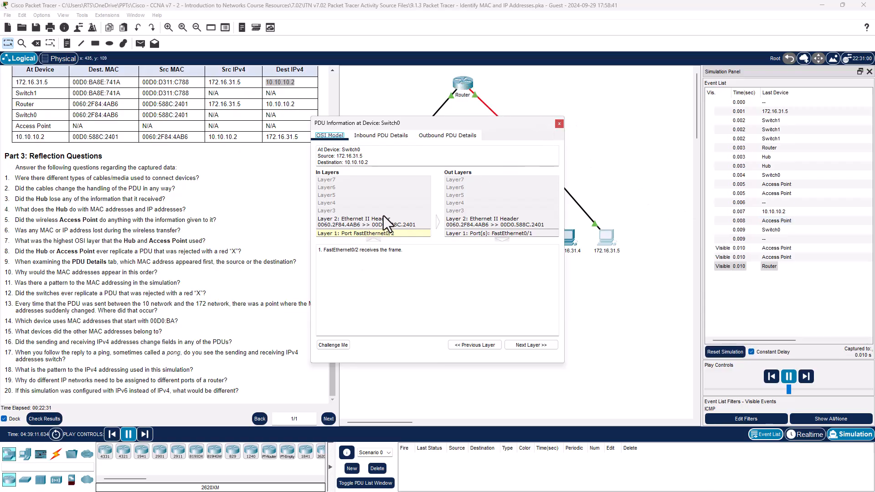
left_click(560, 124)
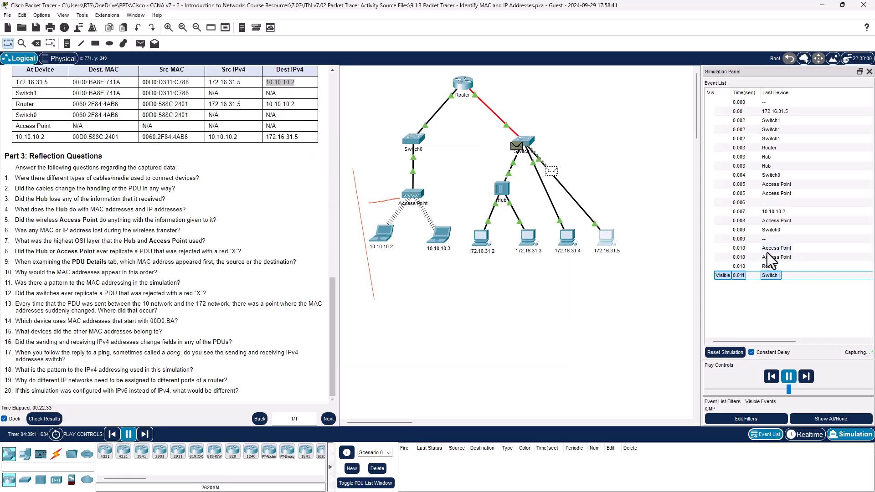
left_click(771, 236)
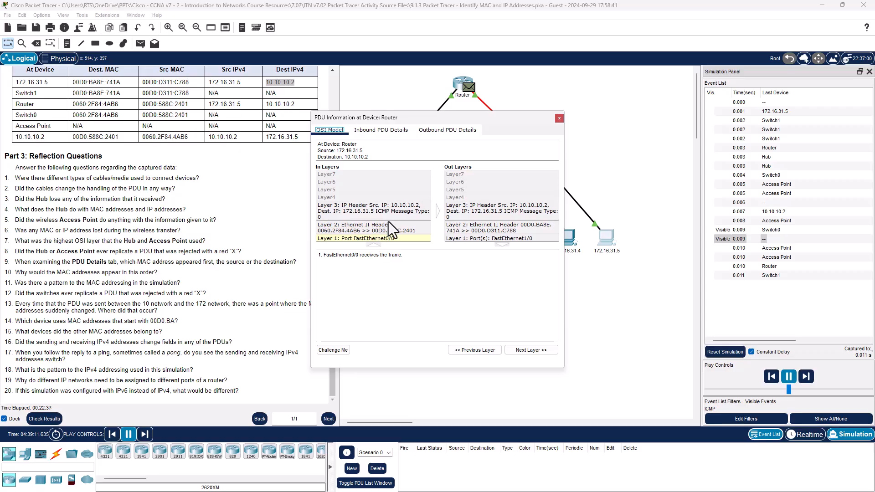
left_click(560, 119)
Step: Read the Layer 2 processing explanations for the Access Point events received at 10.10.10.3 and 10.10.10.2
left_click(772, 249)
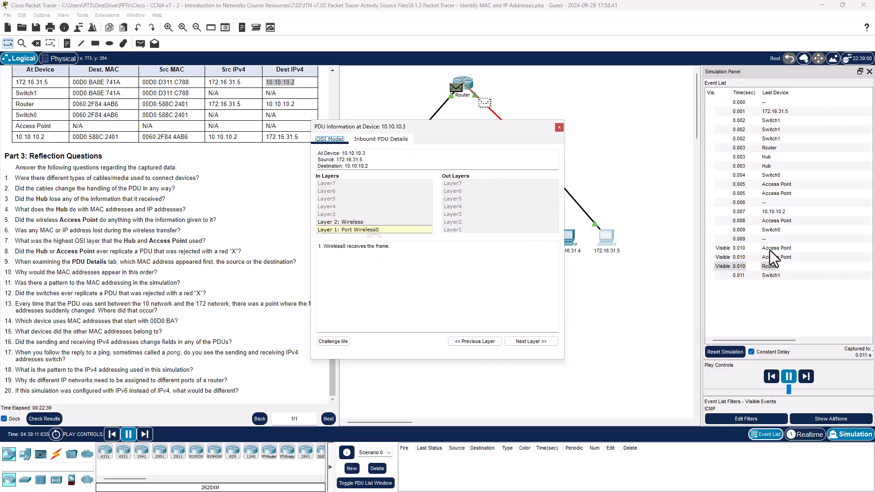
left_click(348, 223)
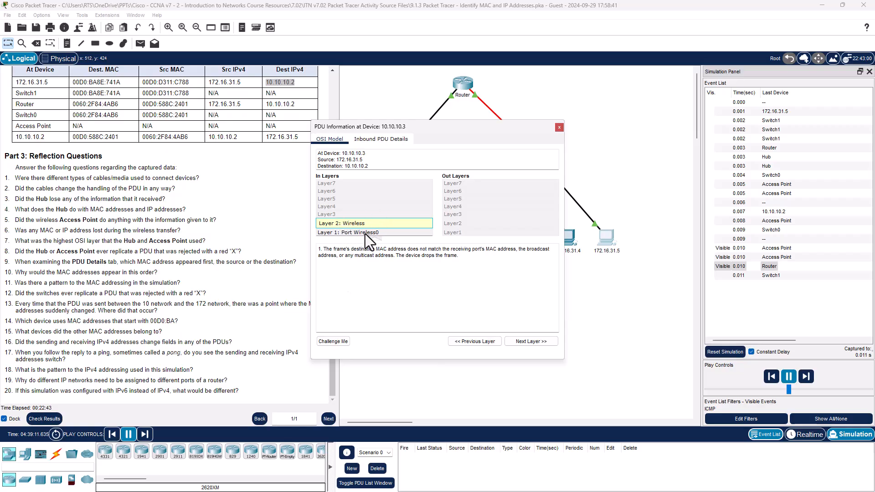
left_click(748, 258)
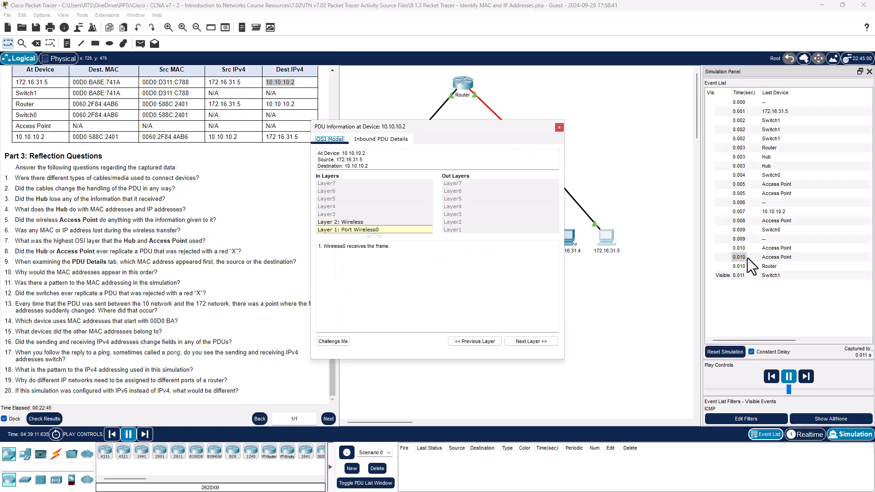
left_click(362, 224)
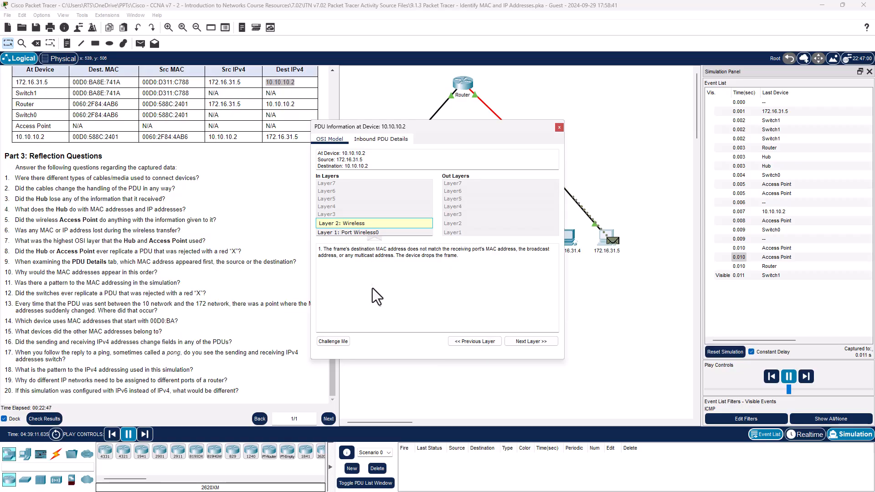
left_click(559, 128)
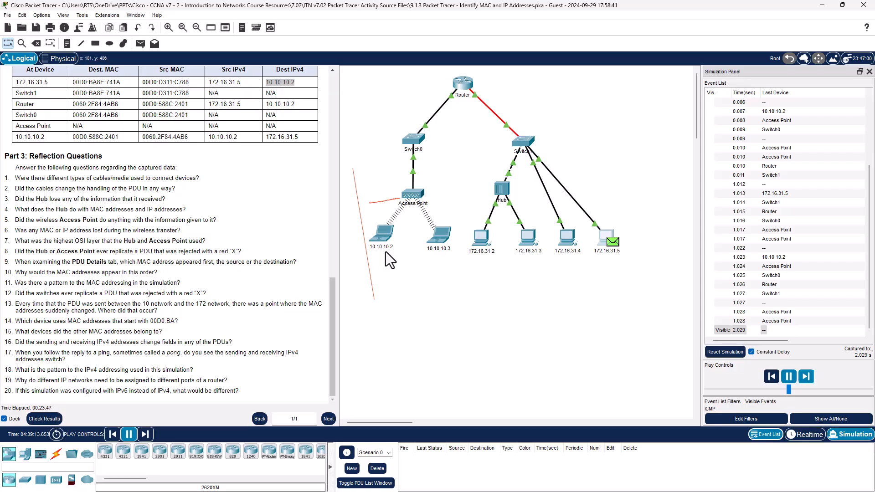
Step: Advance the simulation by one event and check the PDU information of one of the newest captured events
left_click(806, 376)
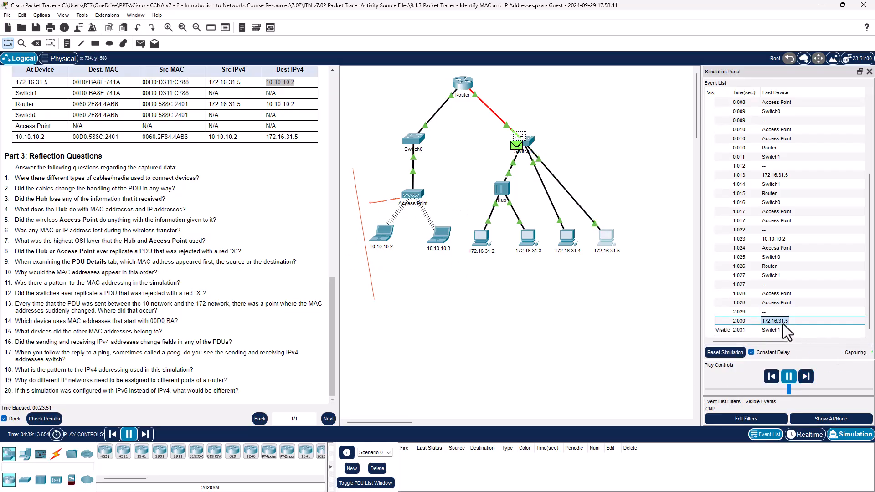
left_click(772, 328)
left_click(560, 124)
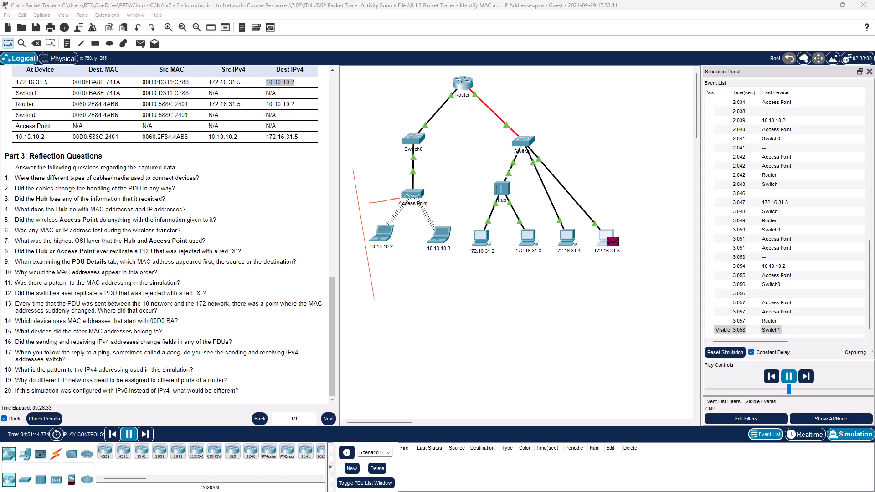
Step: Highlight the end of reflection question 20, "of IPv4, what would be different?", in the activity instructions
left_click(253, 401)
left_click_drag(253, 402, 146, 391)
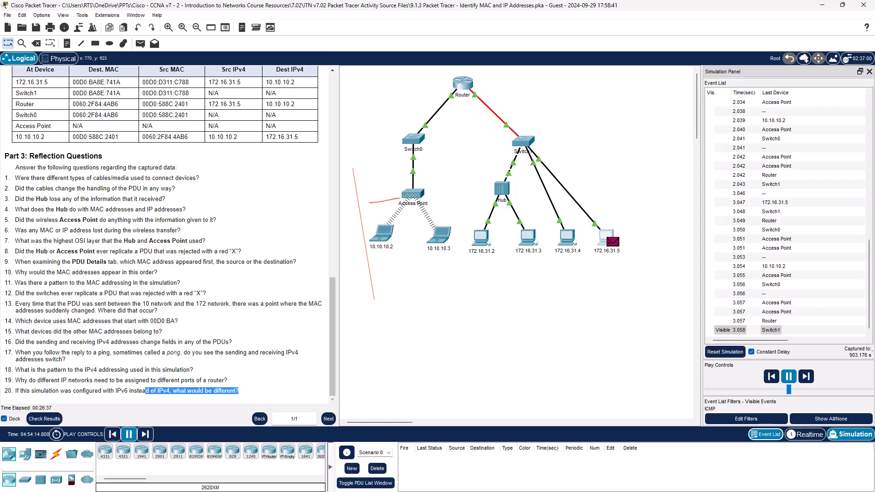